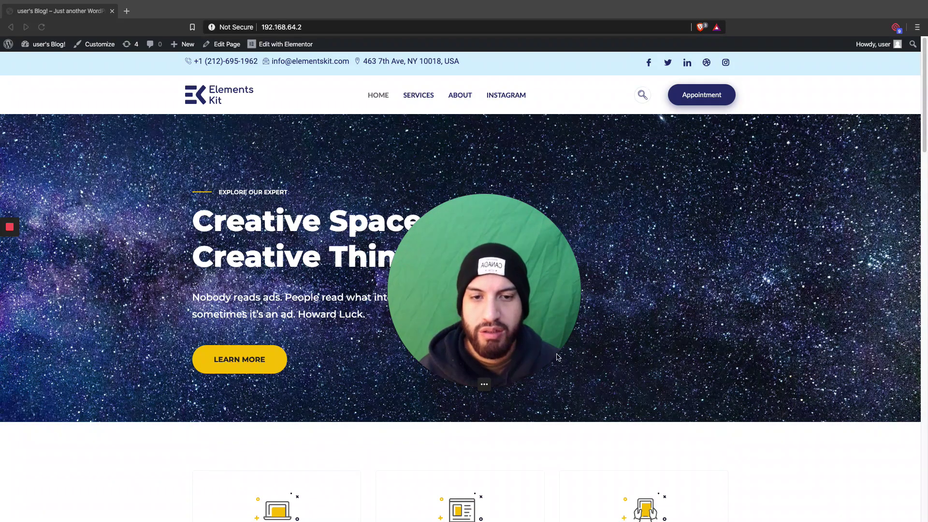
List all WordPress pages (About, Home, My Instagram Feed, Privacy Policy, Sample Page), briefly checking Plugins
{"action": "left_click", "coordinate": [480, 384]}
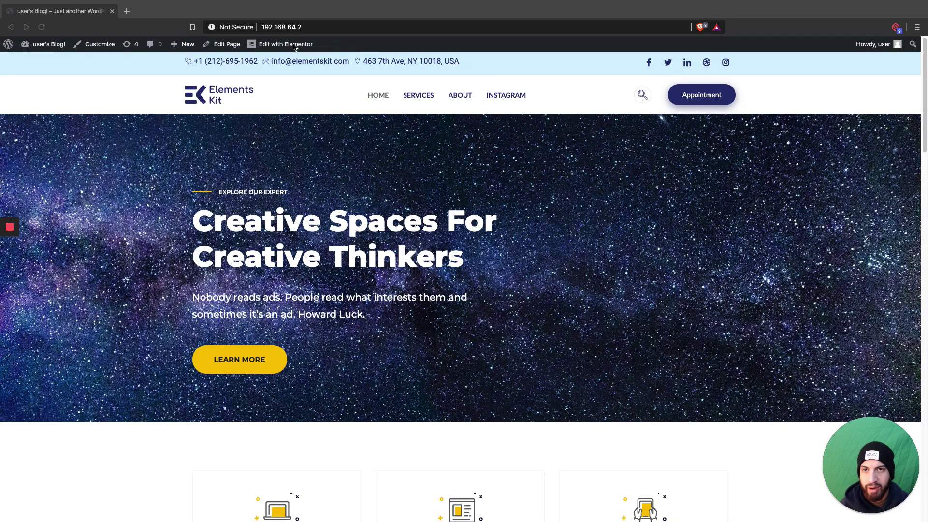
{"action": "left_click", "coordinate": [325, 47]}
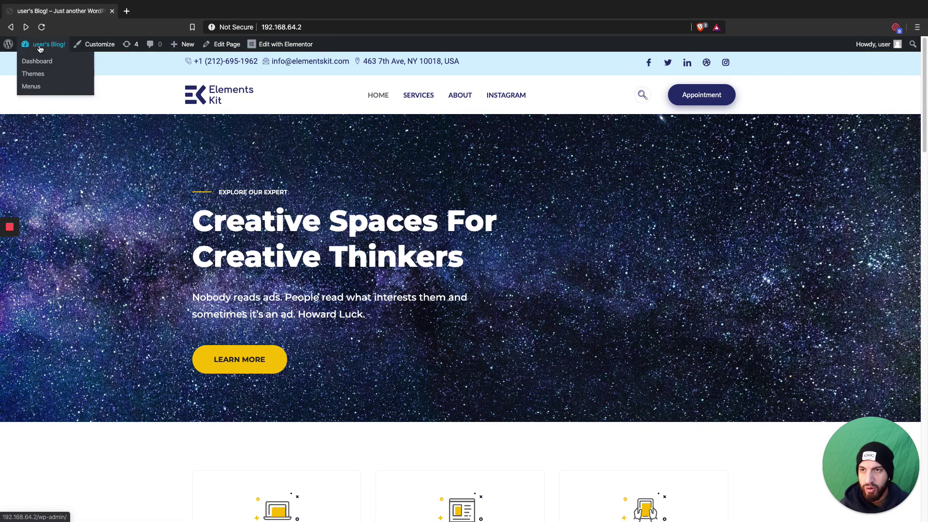
{"action": "left_click", "coordinate": [35, 62]}
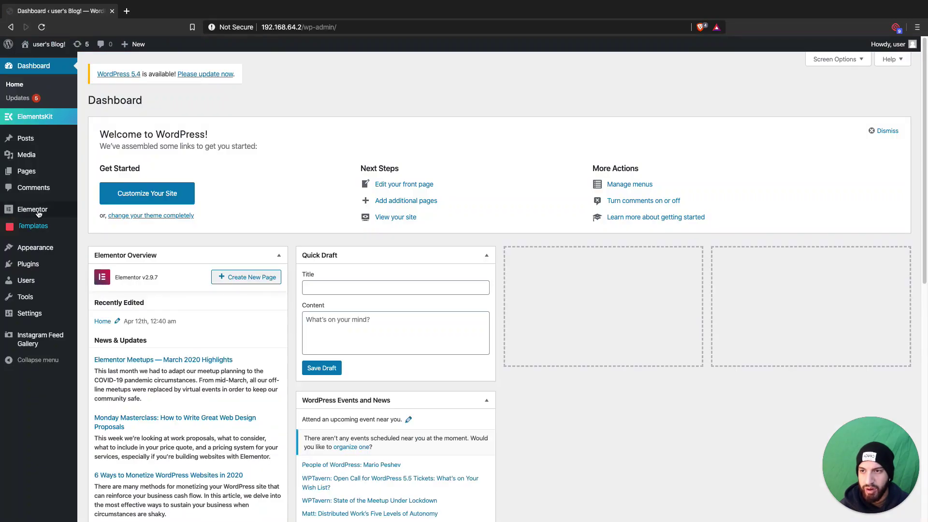
{"action": "left_click", "coordinate": [32, 175]}
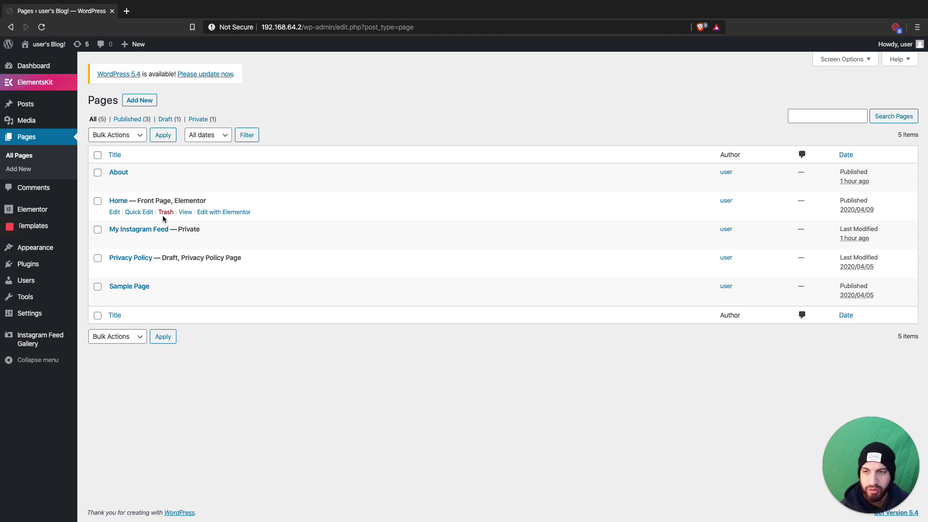
{"action": "left_click", "coordinate": [37, 263]}
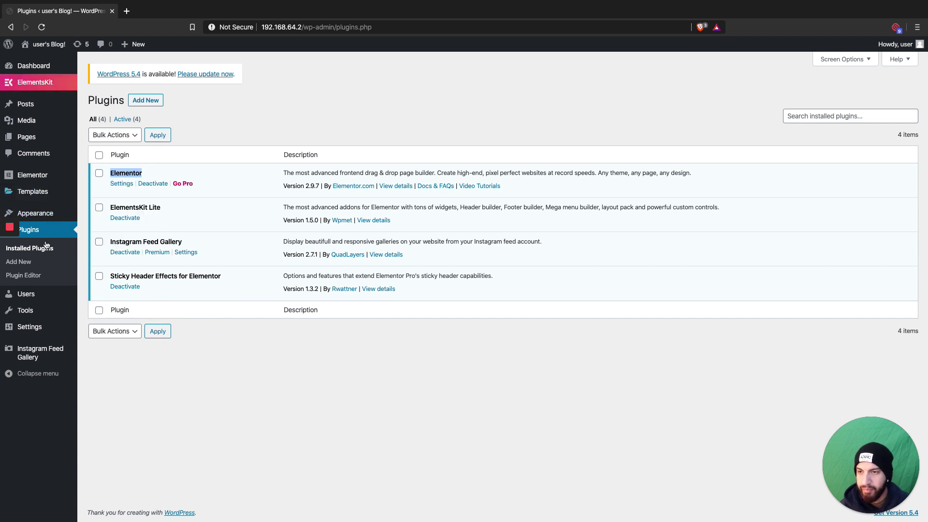
{"action": "left_click", "coordinate": [26, 136]}
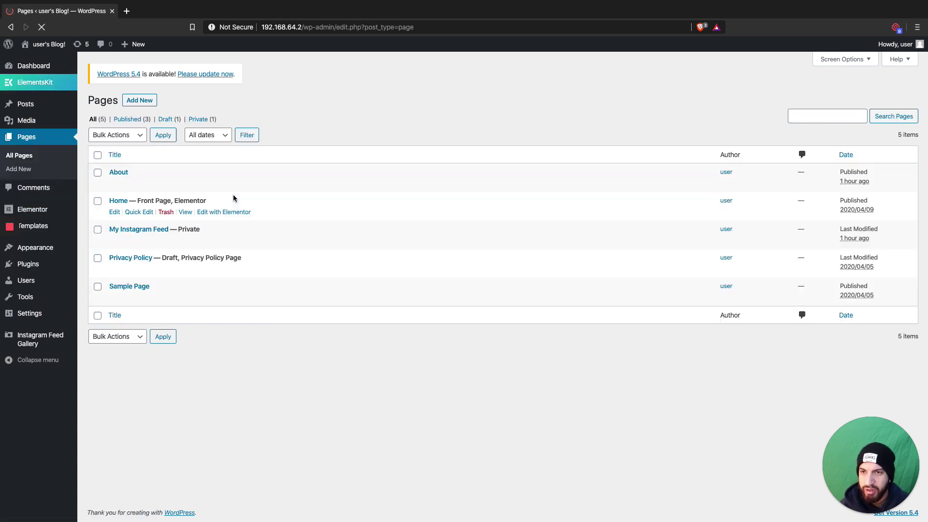
Open the Home page in Elementor and preview it in a new tab
{"action": "left_click", "coordinate": [228, 212]}
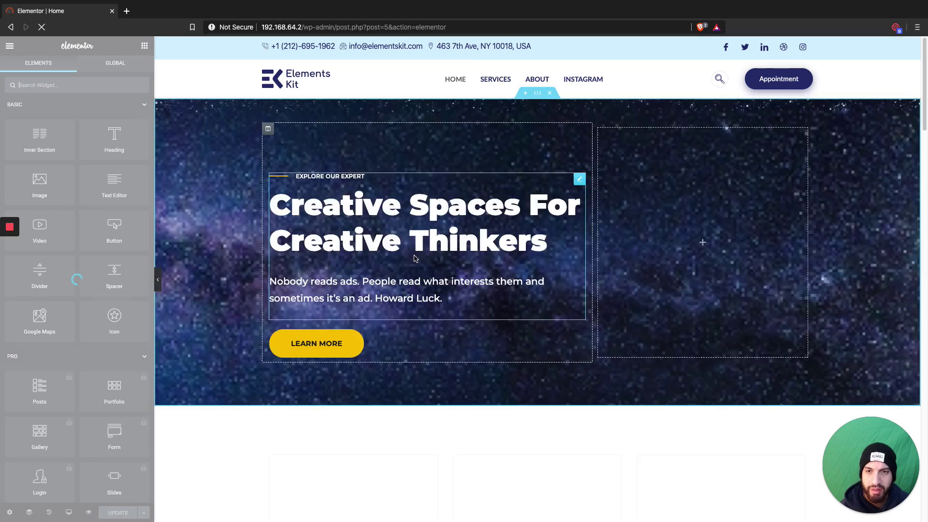
{"action": "scroll", "coordinate": [414, 257], "scroll_direction": "down", "scroll_amount": 20}
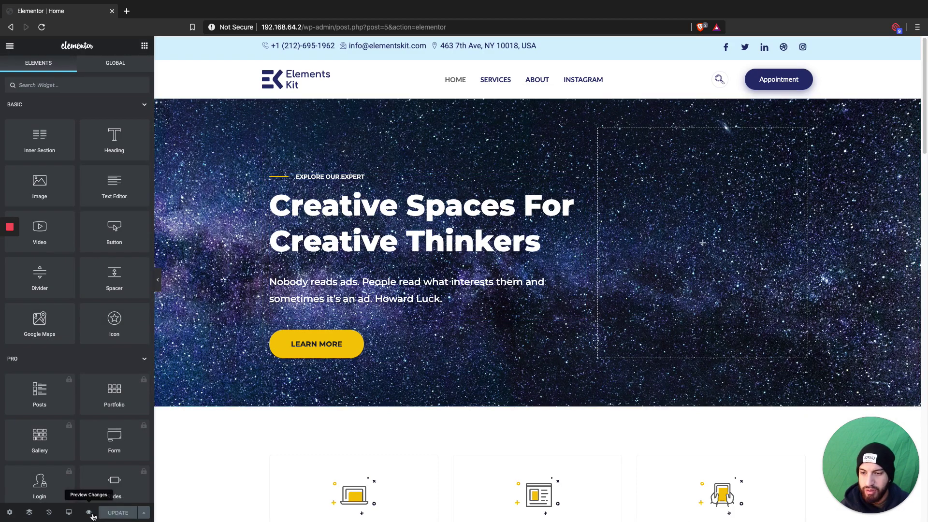
{"action": "left_click", "coordinate": [91, 512]}
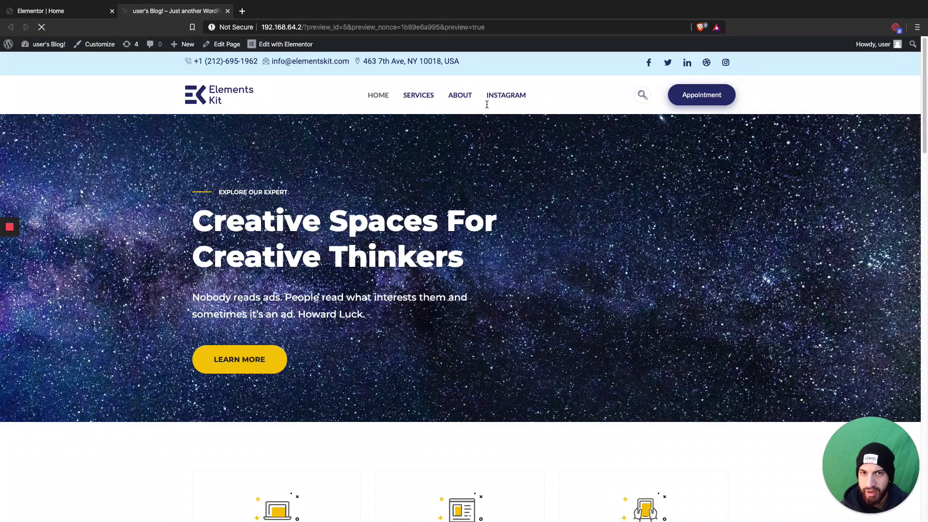
Test the SERVICES, ABOUT and INSTAGRAM header links in the preview, then return to the editor
{"action": "left_click", "coordinate": [426, 96]}
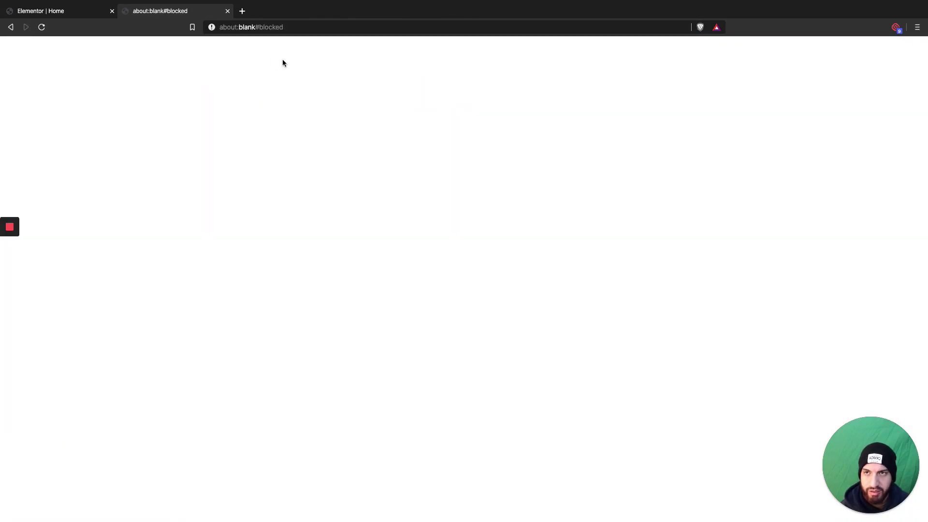
{"action": "left_click", "coordinate": [17, 27]}
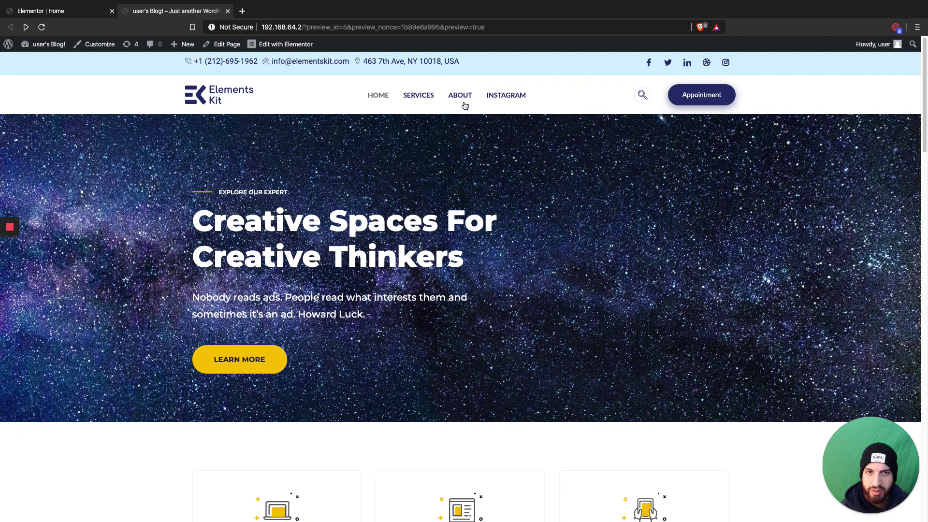
{"action": "left_click", "coordinate": [463, 103]}
{"action": "left_click", "coordinate": [509, 86]}
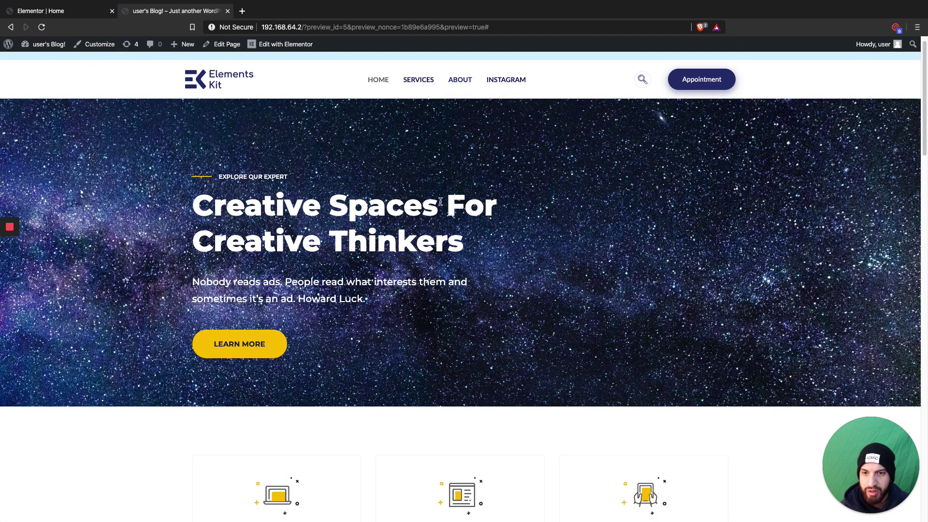
{"action": "scroll", "coordinate": [538, 230], "scroll_direction": "down", "scroll_amount": 20}
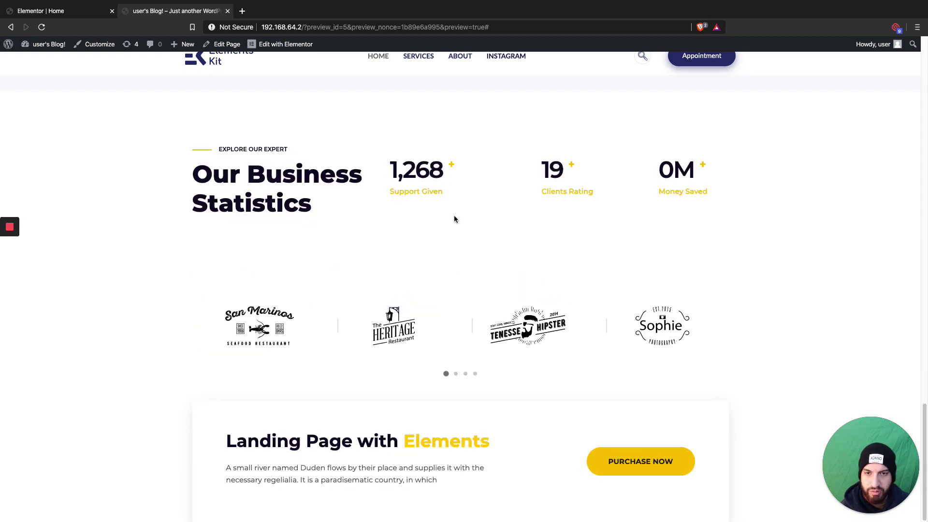
{"action": "scroll", "coordinate": [458, 214], "scroll_direction": "up", "scroll_amount": 20}
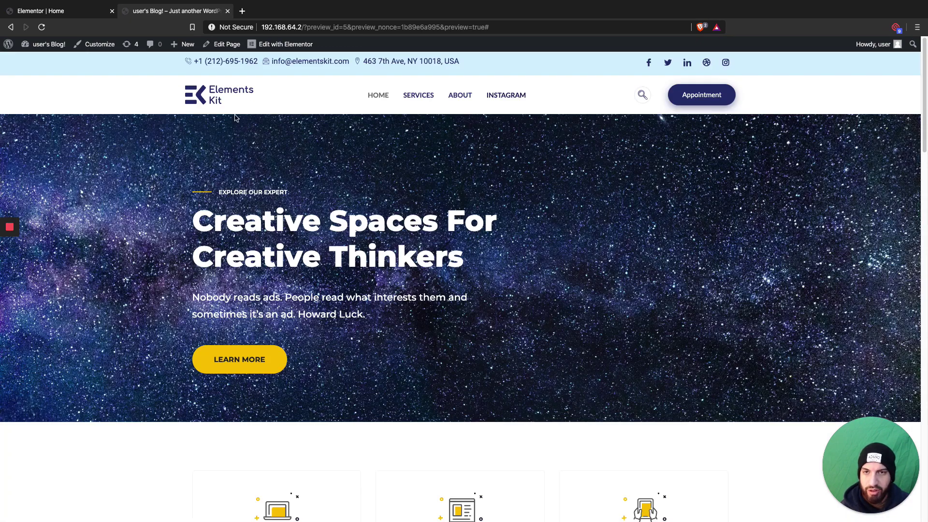
{"action": "left_click", "coordinate": [73, 14]}
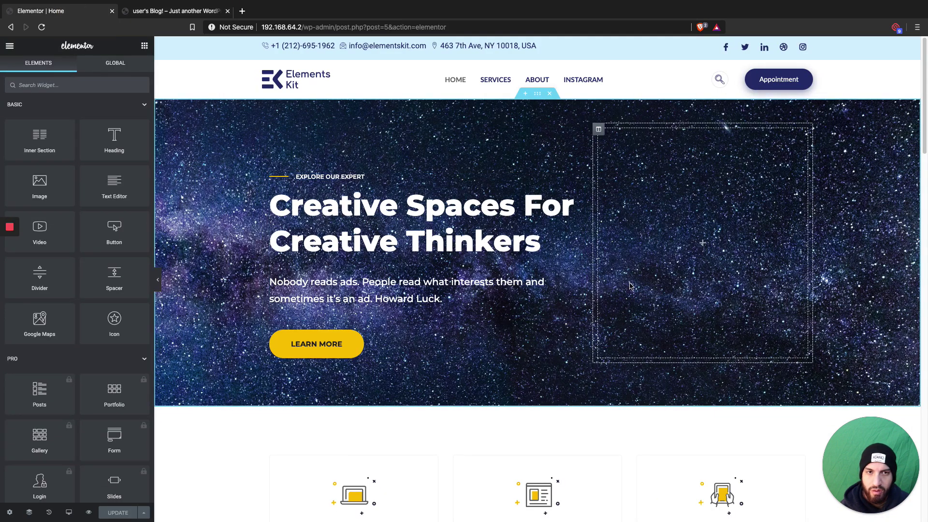
Show the Advanced settings of the Web Development/Creative Design/Mobile Application section, widening the sidebar
{"action": "scroll", "coordinate": [682, 298], "scroll_direction": "down", "scroll_amount": 6}
{"action": "scroll", "coordinate": [682, 299], "scroll_direction": "down", "scroll_amount": 4}
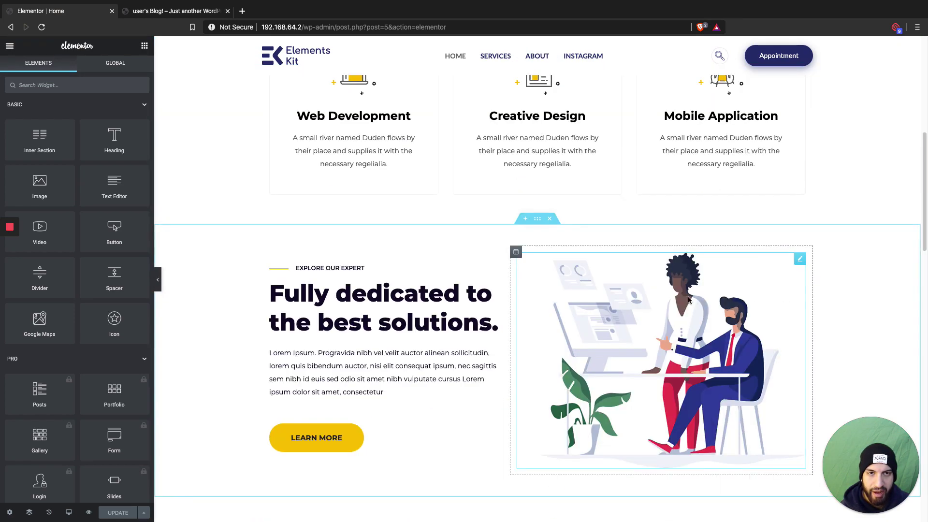
{"action": "scroll", "coordinate": [671, 306], "scroll_direction": "down", "scroll_amount": 18}
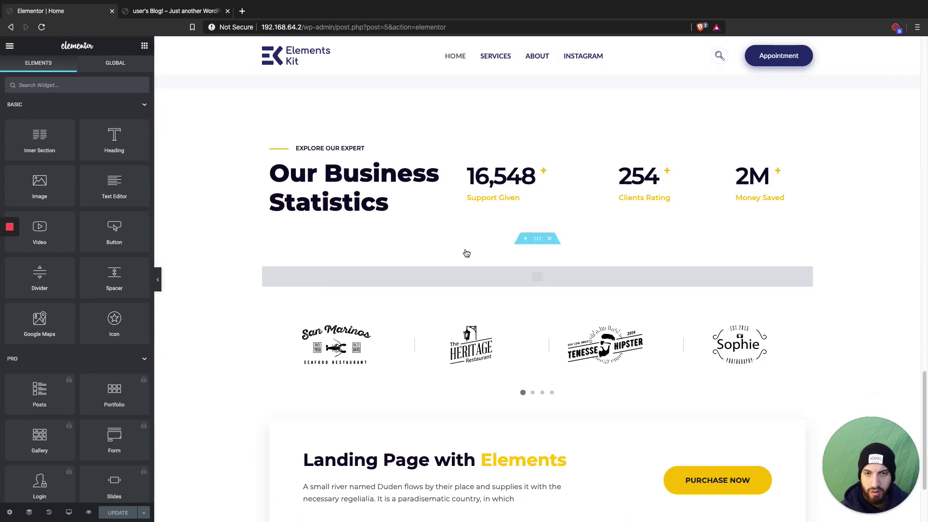
{"action": "scroll", "coordinate": [627, 300], "scroll_direction": "up", "scroll_amount": 15}
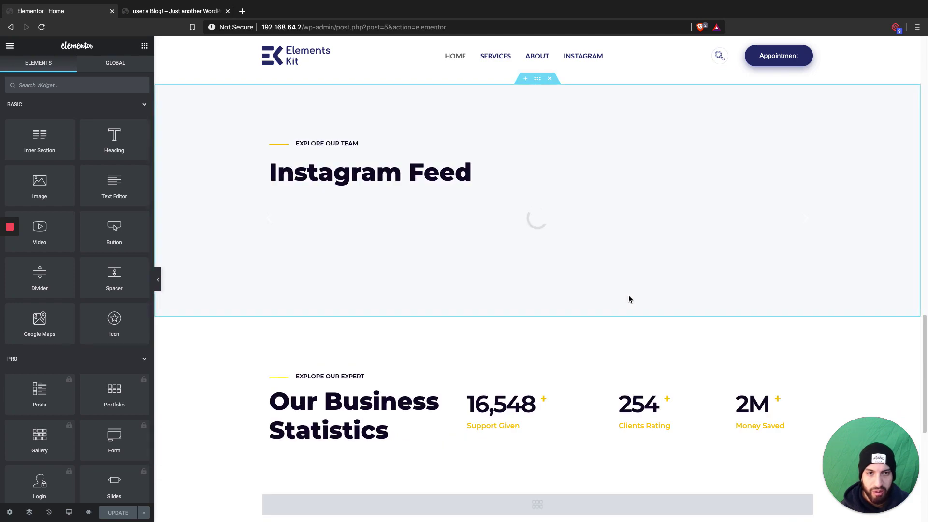
{"action": "scroll", "coordinate": [629, 298], "scroll_direction": "up", "scroll_amount": 12}
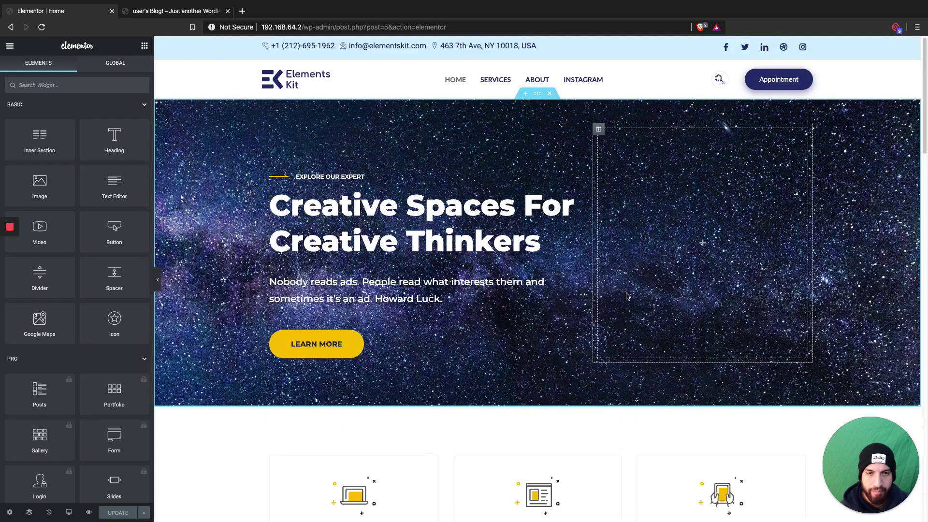
{"action": "scroll", "coordinate": [699, 329], "scroll_direction": "down", "scroll_amount": 8}
{"action": "scroll", "coordinate": [559, 257], "scroll_direction": "up", "scroll_amount": 5}
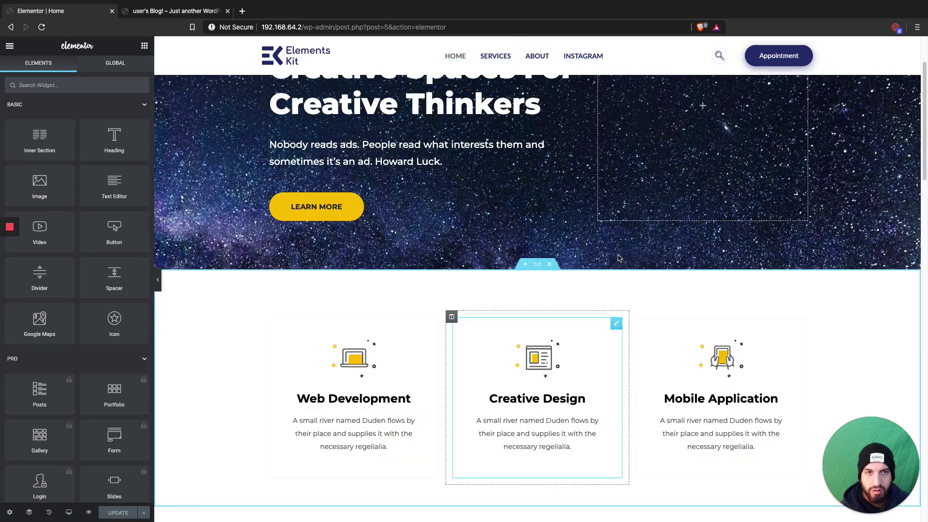
{"action": "scroll", "coordinate": [536, 314], "scroll_direction": "down", "scroll_amount": 2}
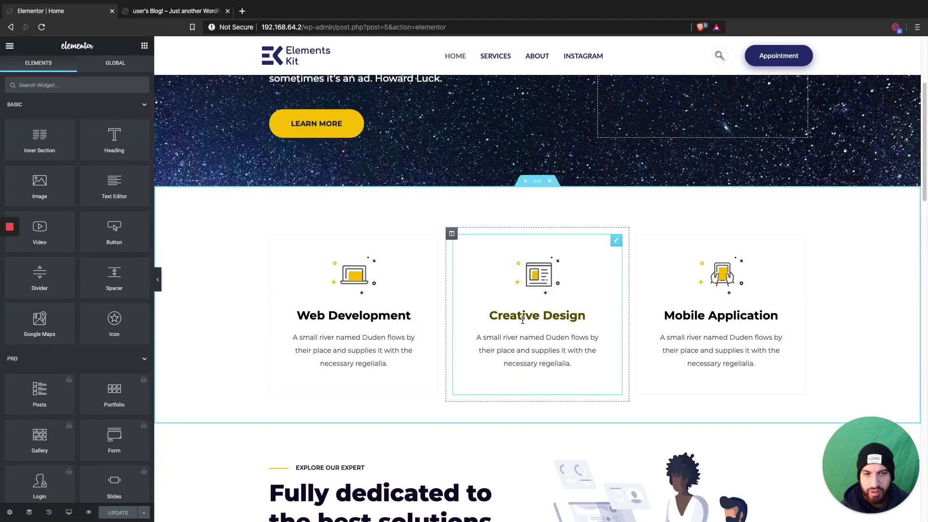
{"action": "left_click", "coordinate": [539, 186]}
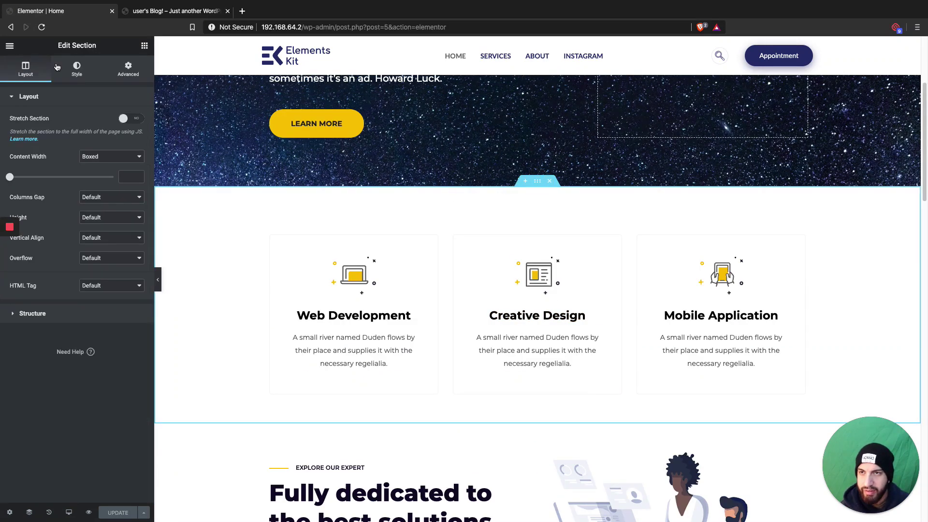
{"action": "left_click", "coordinate": [146, 75]}
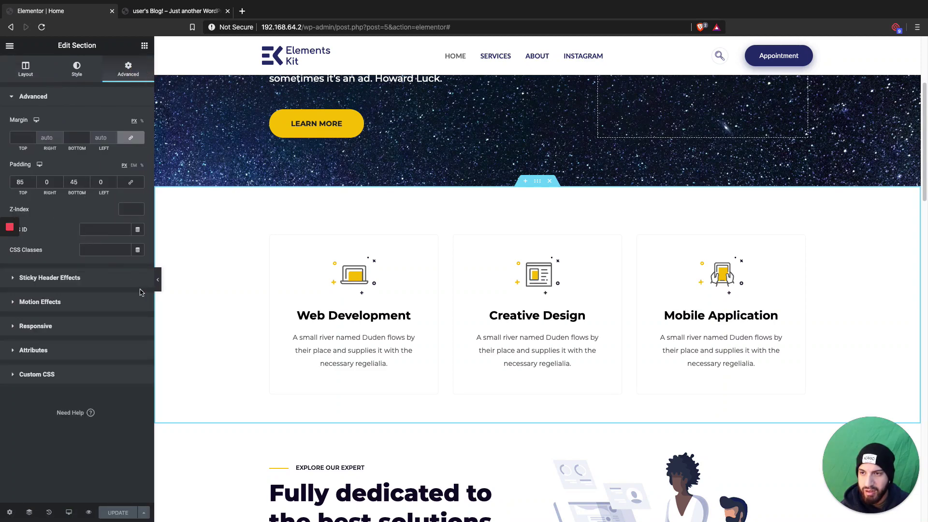
{"action": "mouse_move", "coordinate": [148, 291]}
{"action": "left_mouse_down"}
{"action": "mouse_move", "coordinate": [103, 285]}
{"action": "mouse_move", "coordinate": [141, 287]}
{"action": "left_mouse_up"}
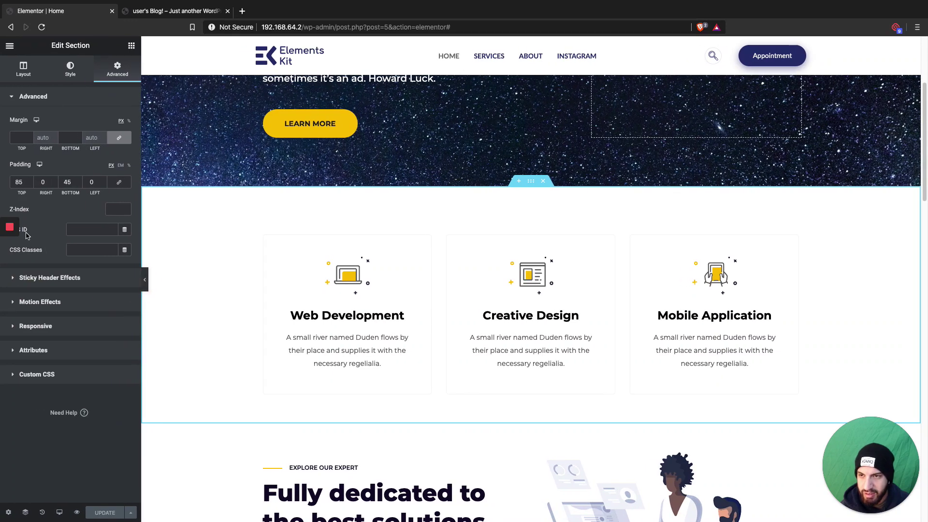
Enter 'services' as the CSS ID of the three service cards section
{"action": "mouse_move", "coordinate": [10, 229]}
{"action": "left_click", "coordinate": [82, 230]}
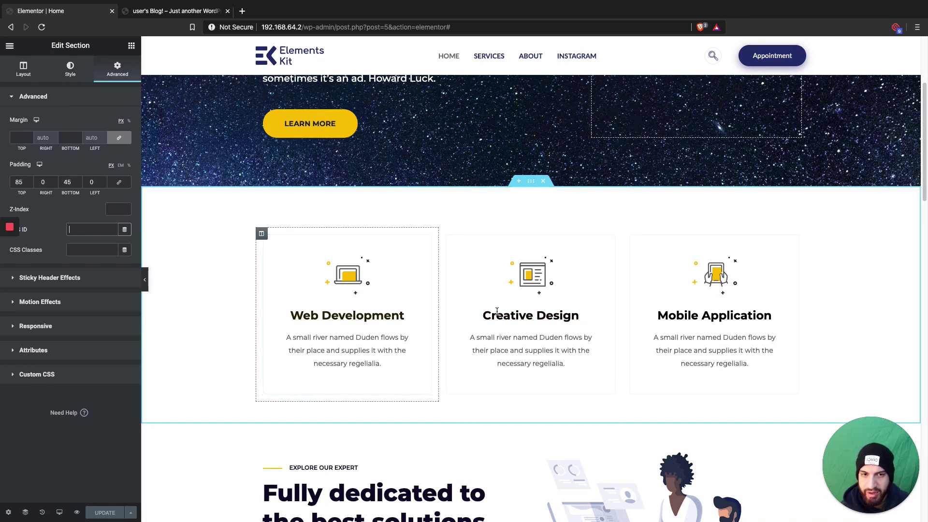
{"action": "scroll", "coordinate": [549, 311], "scroll_direction": "up", "scroll_amount": 5}
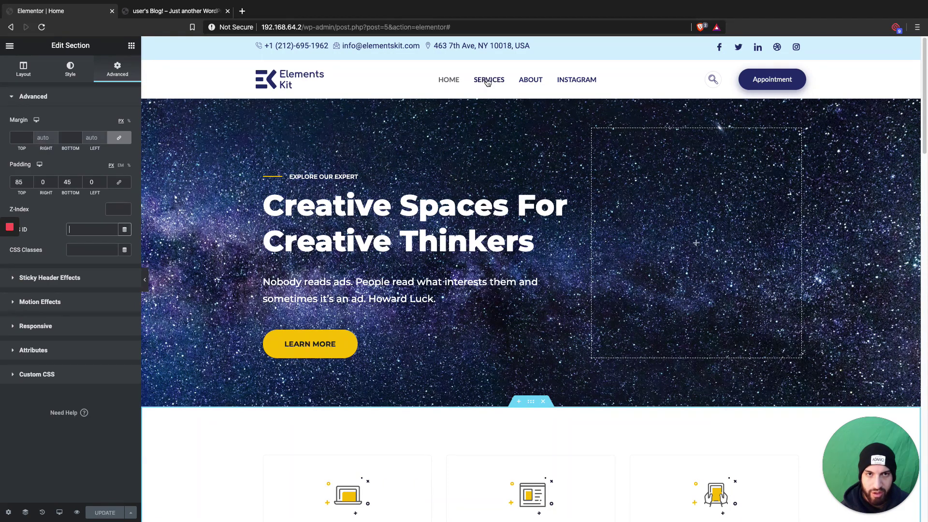
{"action": "scroll", "coordinate": [494, 92], "scroll_direction": "down", "scroll_amount": 3}
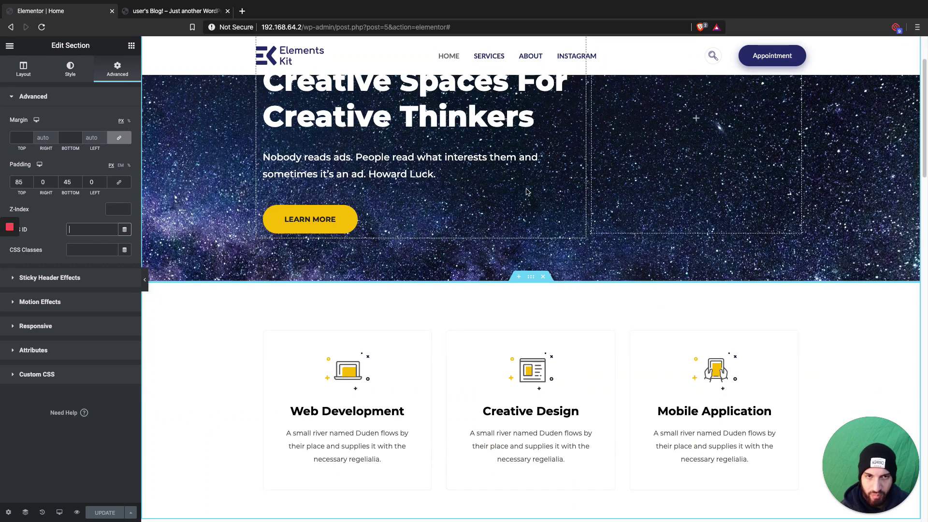
{"action": "scroll", "coordinate": [492, 99], "scroll_direction": "up", "scroll_amount": 3}
{"action": "scroll", "coordinate": [492, 100], "scroll_direction": "down", "scroll_amount": 4}
{"action": "scroll", "coordinate": [492, 97], "scroll_direction": "up", "scroll_amount": 4}
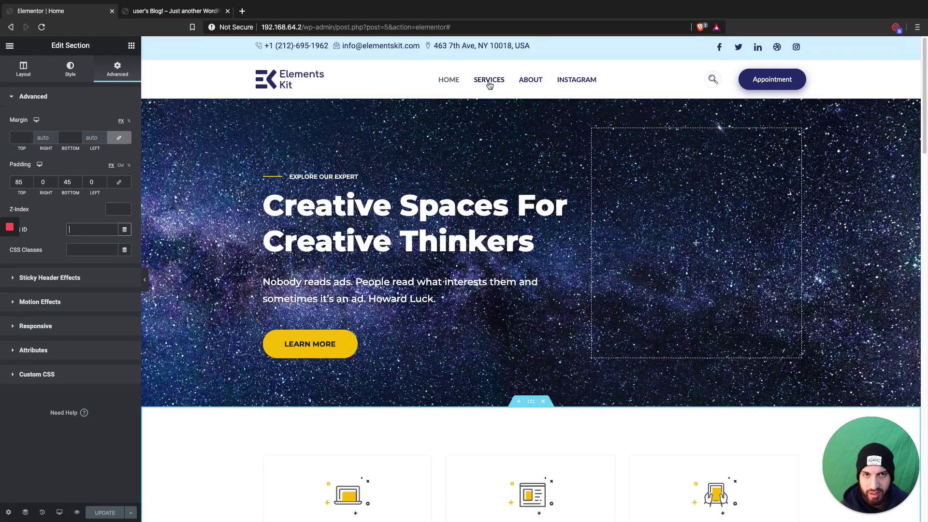
{"action": "scroll", "coordinate": [485, 278], "scroll_direction": "down", "scroll_amount": 1}
{"action": "scroll", "coordinate": [486, 278], "scroll_direction": "up", "scroll_amount": 1}
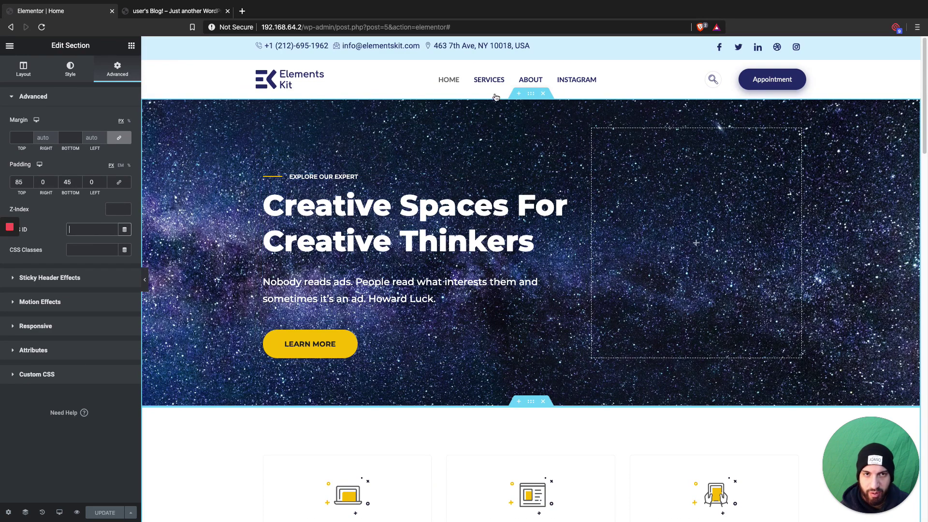
{"action": "scroll", "coordinate": [540, 304], "scroll_direction": "down", "scroll_amount": 3}
{"action": "scroll", "coordinate": [539, 304], "scroll_direction": "down", "scroll_amount": 2}
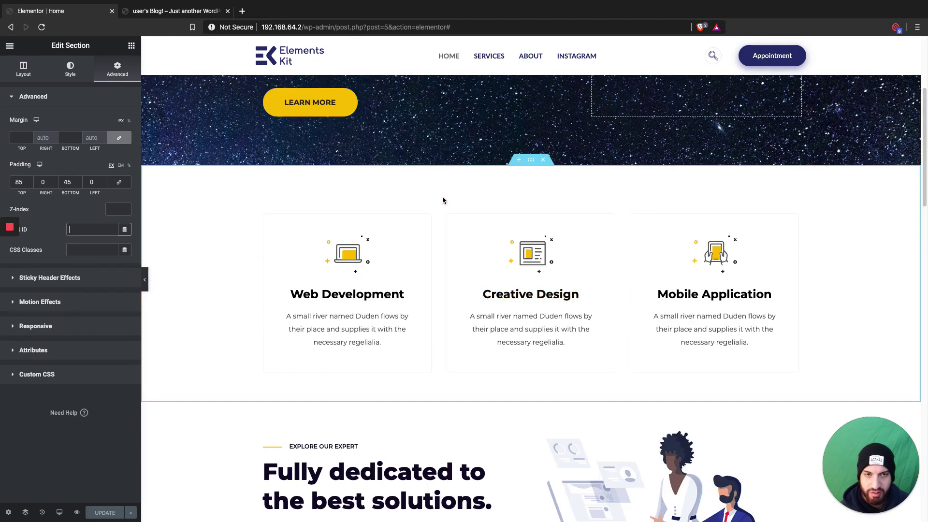
{"action": "scroll", "coordinate": [208, 241], "scroll_direction": "up", "scroll_amount": 2}
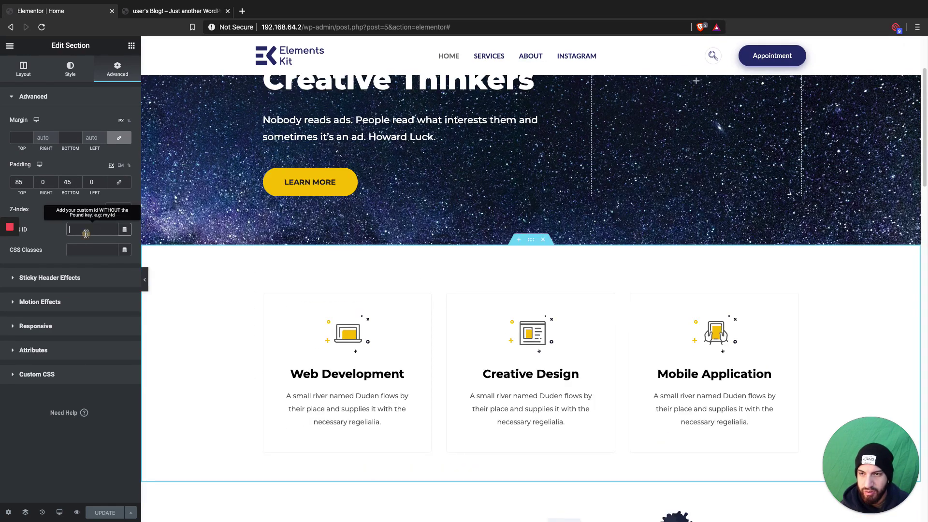
{"action": "scroll", "coordinate": [319, 267], "scroll_direction": "up", "scroll_amount": 3}
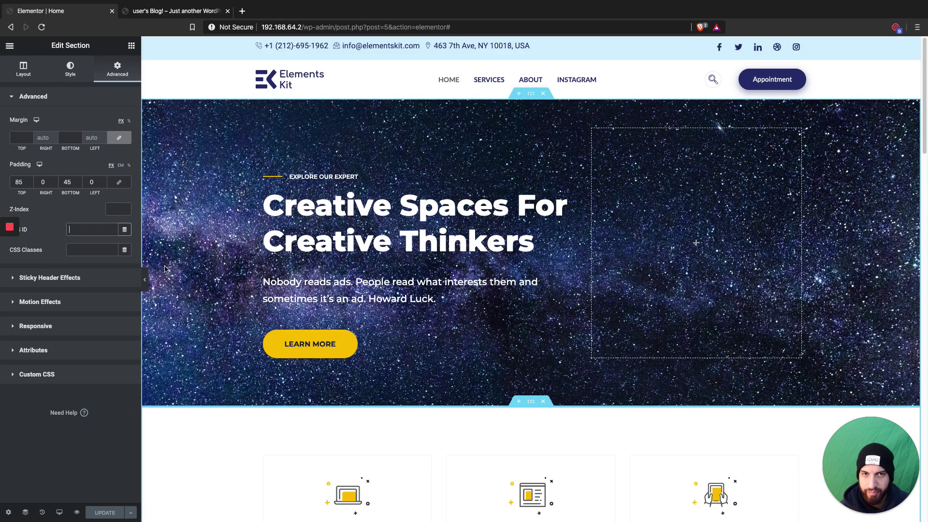
{"action": "type", "text": "services"}
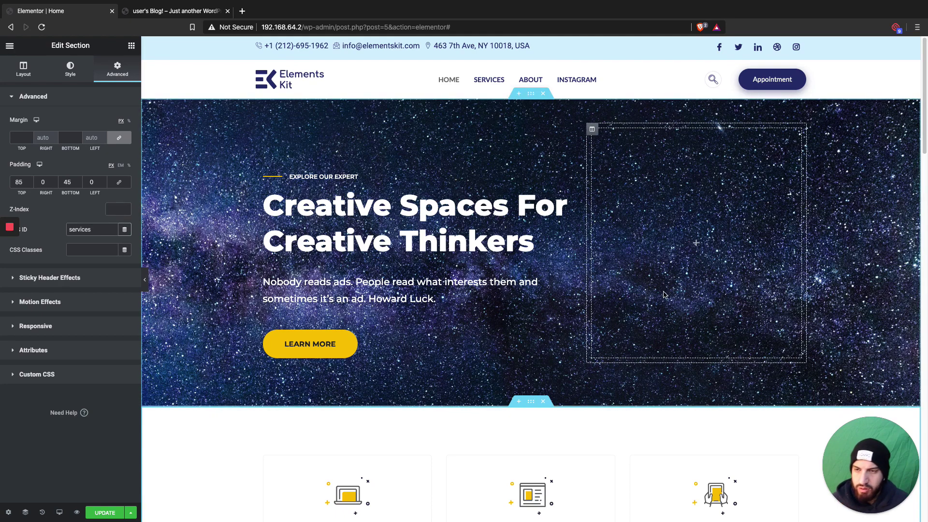
{"action": "scroll", "coordinate": [503, 255], "scroll_direction": "down", "scroll_amount": 5}
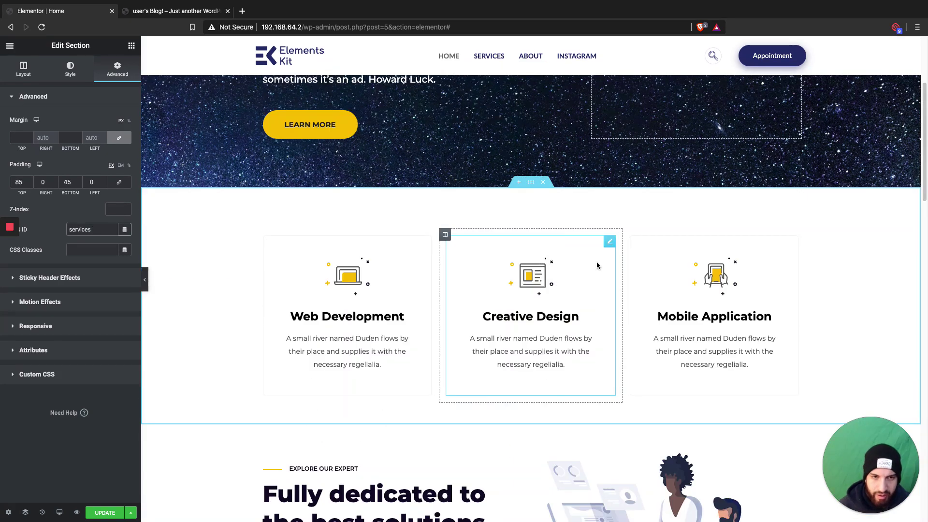
{"action": "scroll", "coordinate": [503, 254], "scroll_direction": "down", "scroll_amount": 6}
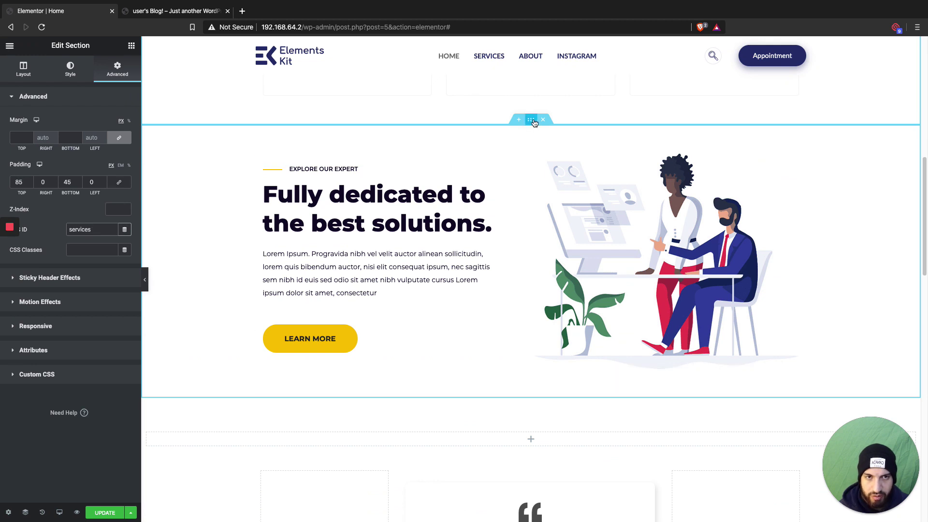
Set the 'Fully dedicated to the best solutions' section's CSS ID to 'about'
{"action": "left_click", "coordinate": [531, 119]}
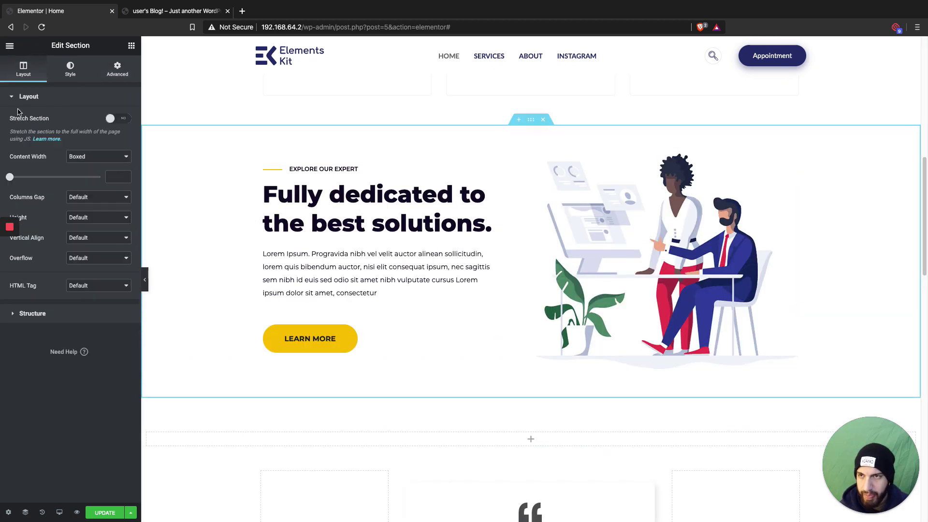
{"action": "left_click", "coordinate": [76, 77]}
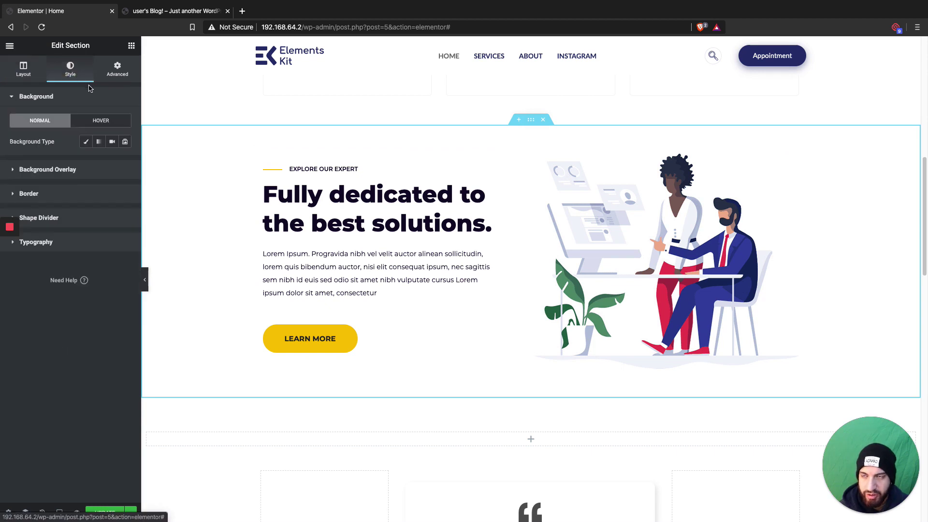
{"action": "left_click", "coordinate": [129, 77]}
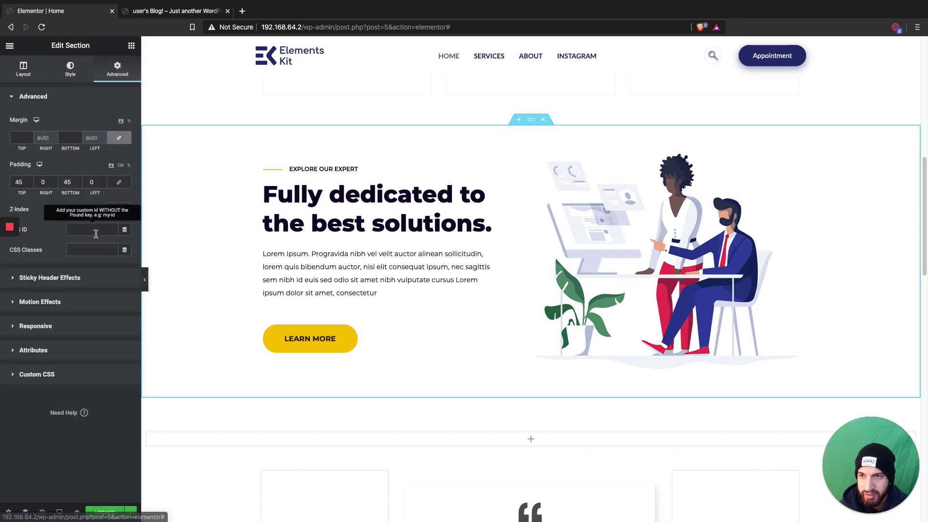
{"action": "left_click", "coordinate": [91, 225]}
{"action": "type", "text": "about"}
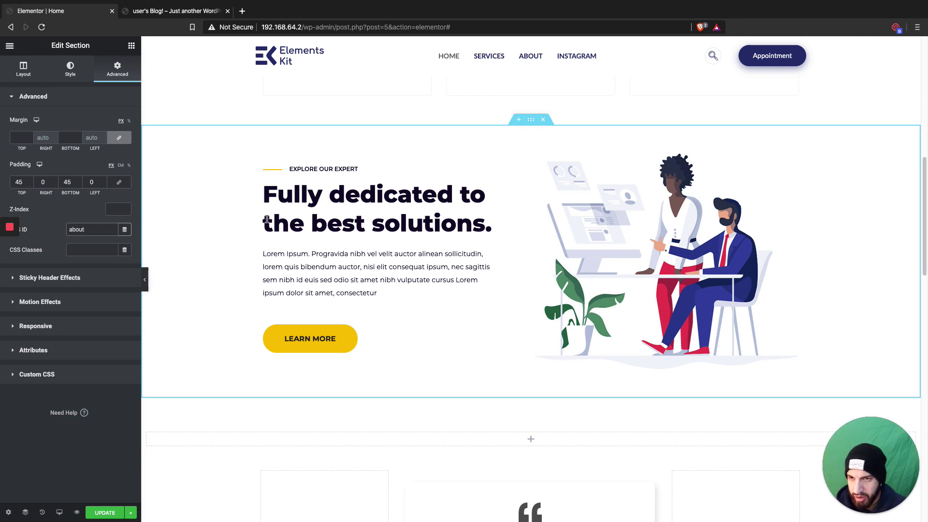
Scroll through the page and select the Instagram Feed shortcode widget
{"action": "scroll", "coordinate": [532, 261], "scroll_direction": "down", "scroll_amount": 3}
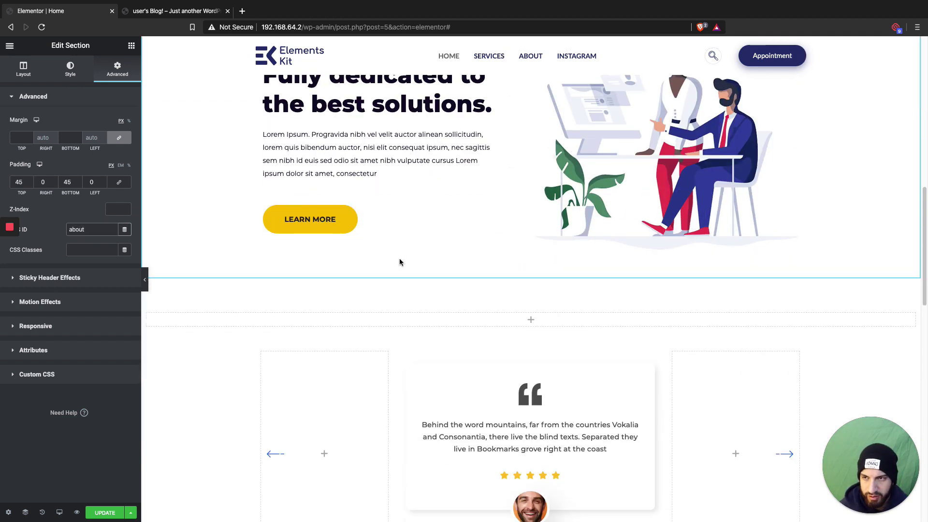
{"action": "scroll", "coordinate": [399, 262], "scroll_direction": "down", "scroll_amount": 2}
{"action": "scroll", "coordinate": [472, 250], "scroll_direction": "up", "scroll_amount": 10}
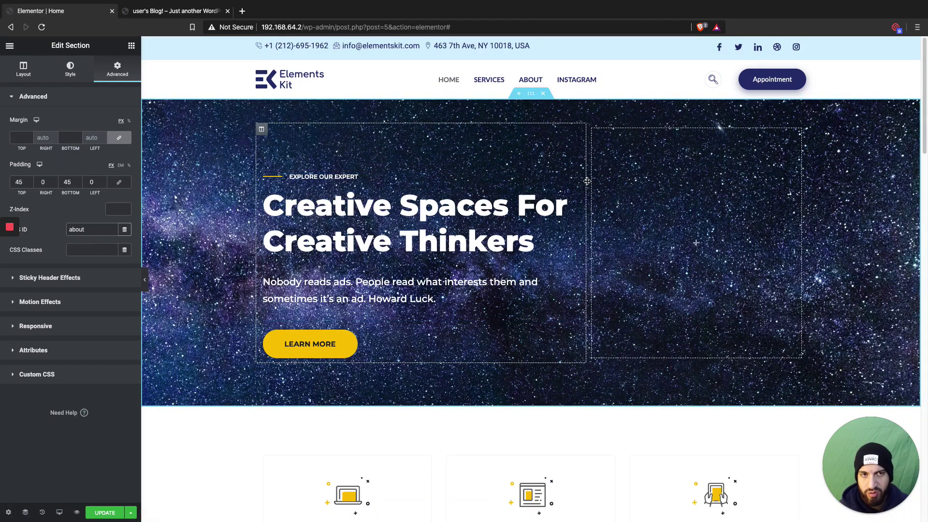
{"action": "scroll", "coordinate": [608, 285], "scroll_direction": "down", "scroll_amount": 20}
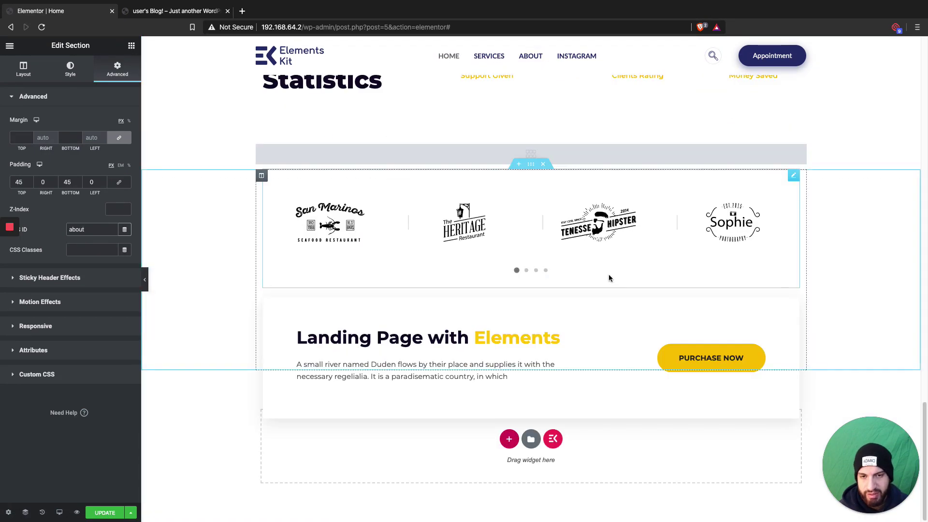
{"action": "scroll", "coordinate": [604, 273], "scroll_direction": "up", "scroll_amount": 2}
{"action": "scroll", "coordinate": [472, 400], "scroll_direction": "down", "scroll_amount": 2}
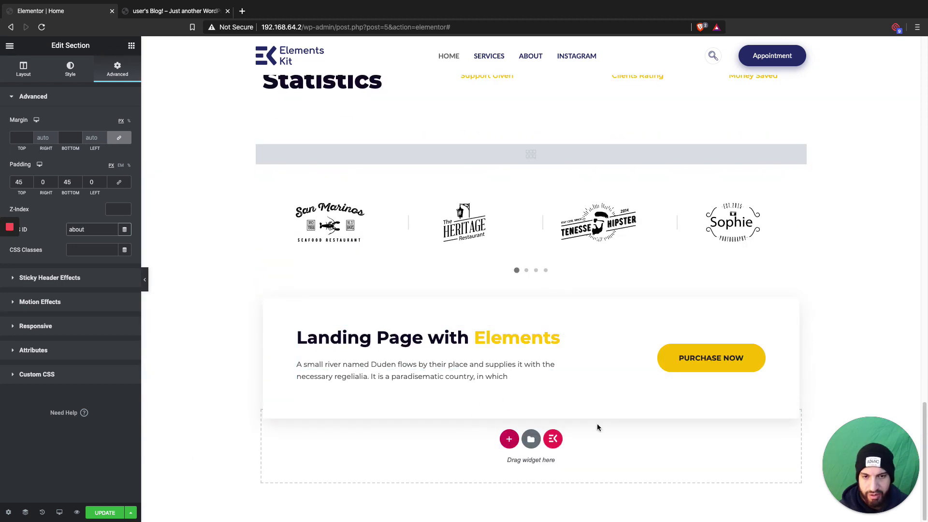
{"action": "scroll", "coordinate": [464, 372], "scroll_direction": "up", "scroll_amount": 8}
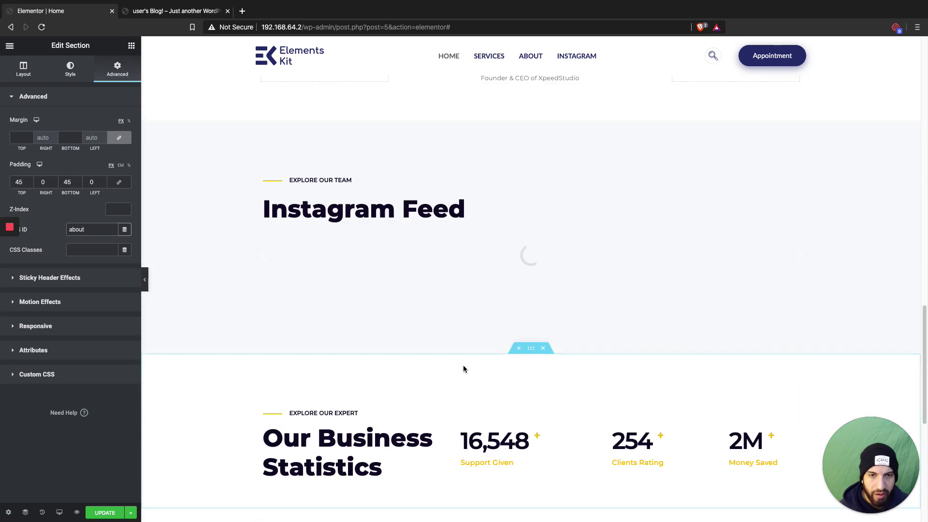
{"action": "scroll", "coordinate": [493, 338], "scroll_direction": "up", "scroll_amount": 1}
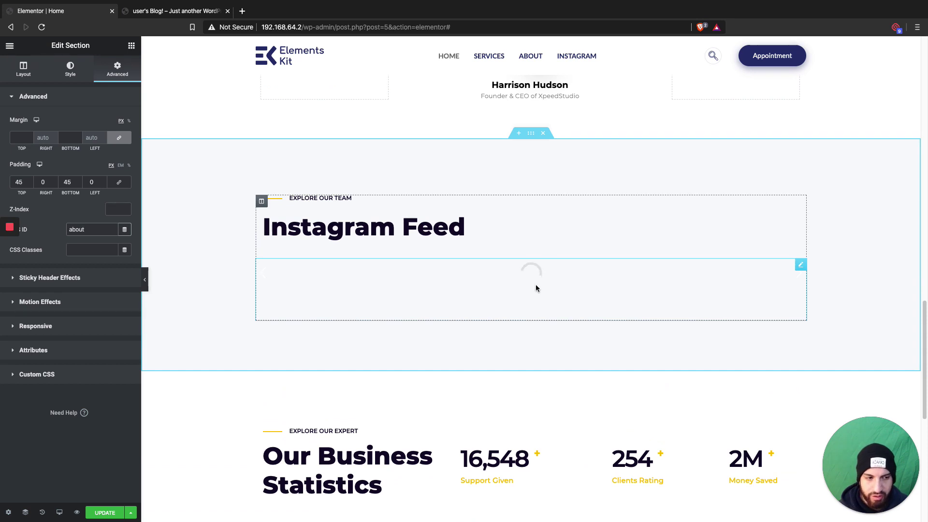
{"action": "scroll", "coordinate": [667, 323], "scroll_direction": "up", "scroll_amount": 2}
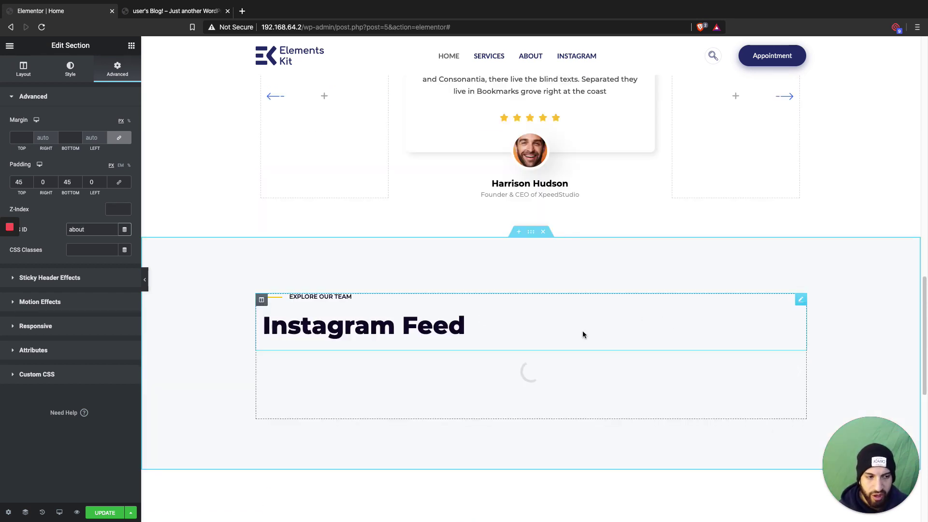
{"action": "scroll", "coordinate": [584, 334], "scroll_direction": "down", "scroll_amount": 9}
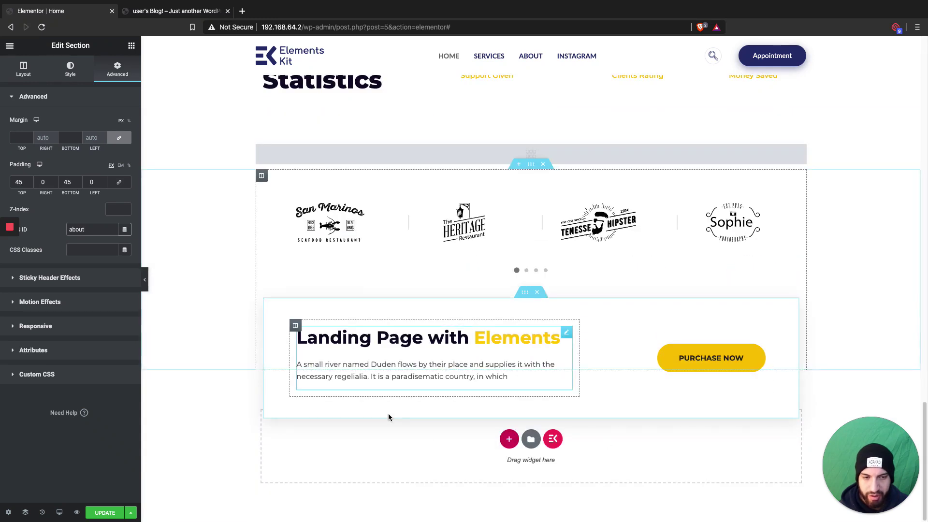
{"action": "scroll", "coordinate": [546, 385], "scroll_direction": "up", "scroll_amount": 9}
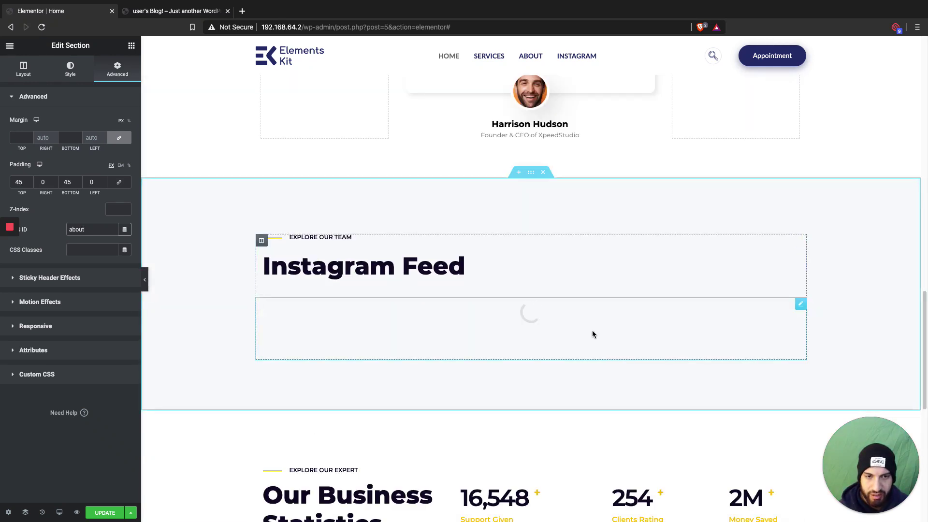
{"action": "left_click", "coordinate": [596, 333]}
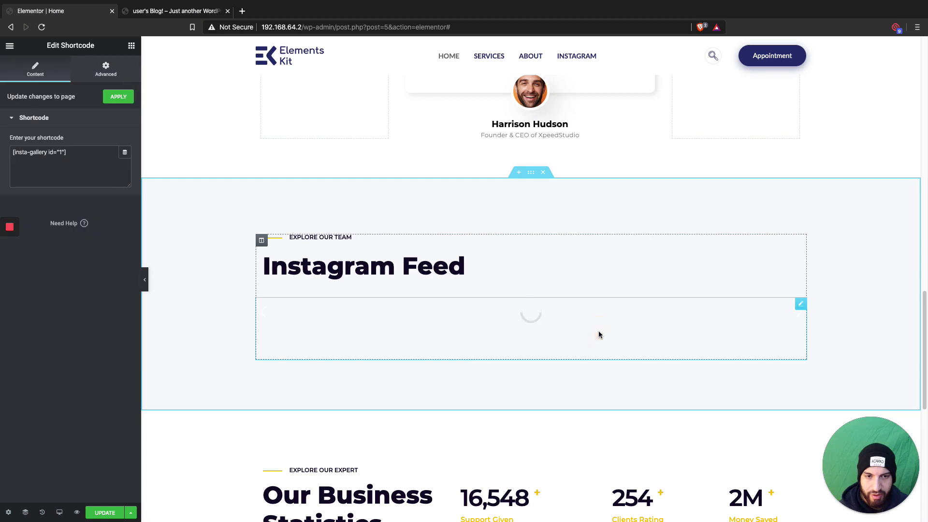
Set the Instagram Feed section's CSS ID to 'instagram'
{"action": "left_click", "coordinate": [531, 173]}
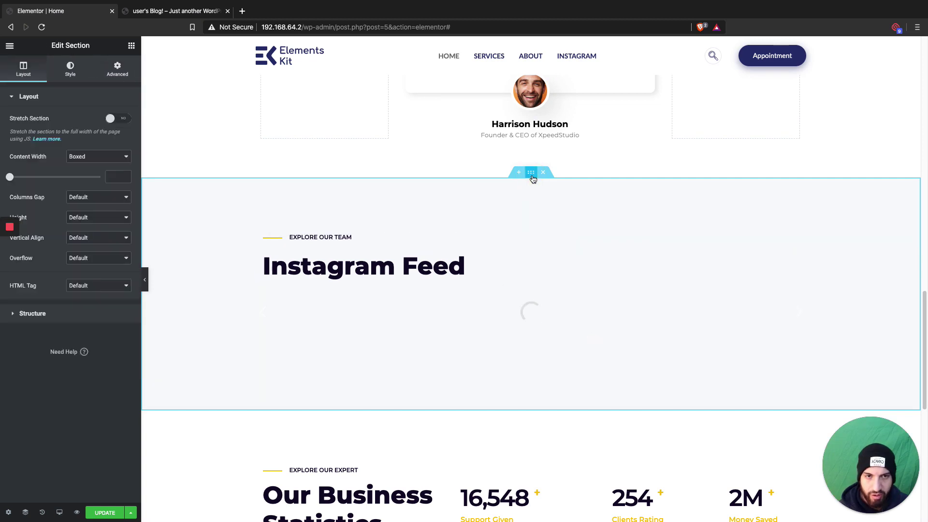
{"action": "left_click", "coordinate": [117, 81]}
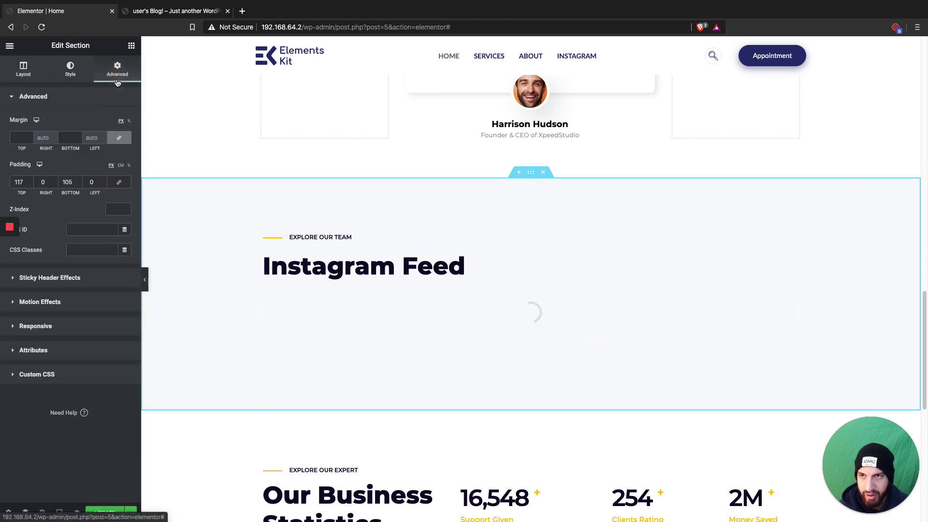
{"action": "left_click", "coordinate": [99, 225]}
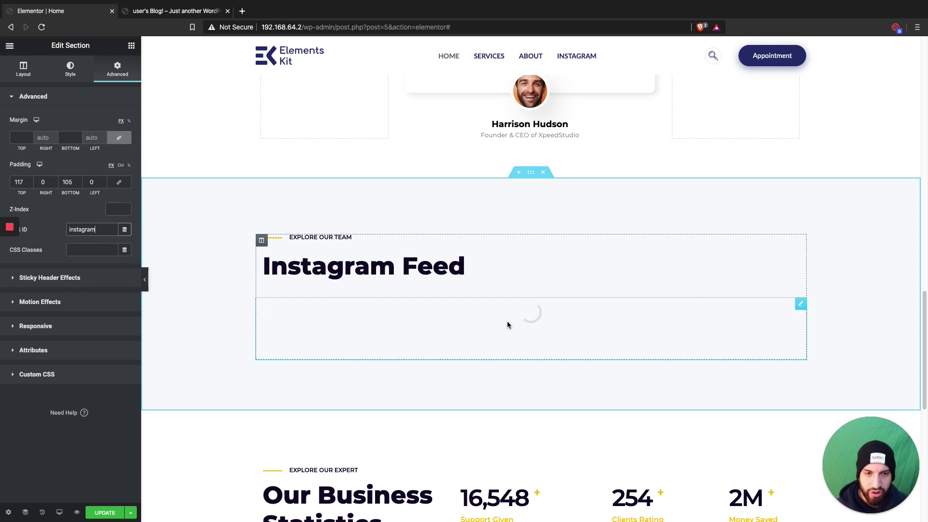
{"action": "scroll", "coordinate": [467, 321], "scroll_direction": "up", "scroll_amount": 10}
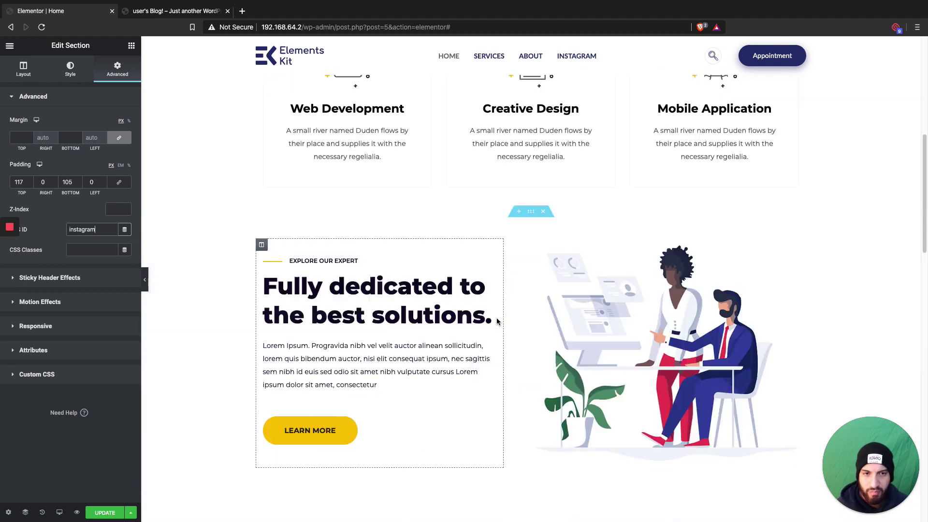
{"action": "scroll", "coordinate": [494, 323], "scroll_direction": "down", "scroll_amount": 10}
{"action": "scroll", "coordinate": [495, 323], "scroll_direction": "up", "scroll_amount": 10}
{"action": "scroll", "coordinate": [499, 321], "scroll_direction": "down", "scroll_amount": 10}
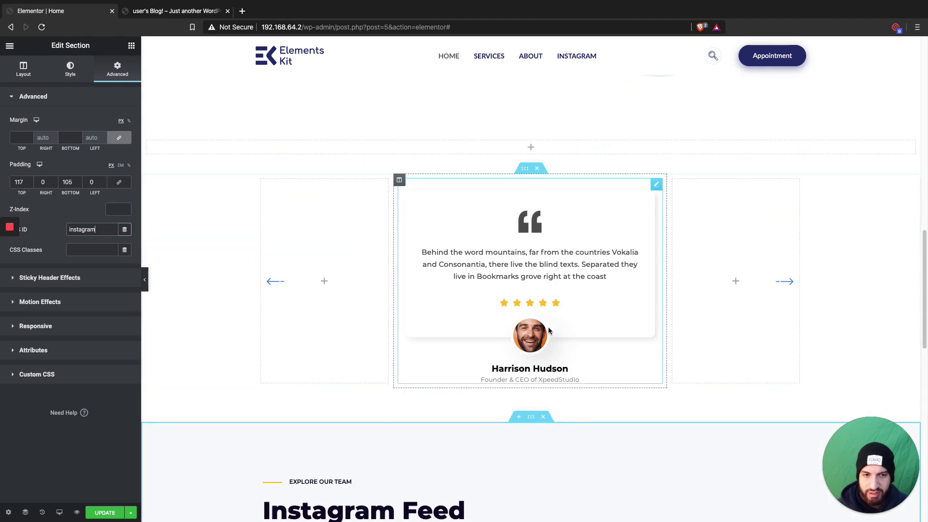
Update the Home page and preview the changes in another tab
{"action": "left_click", "coordinate": [116, 510]}
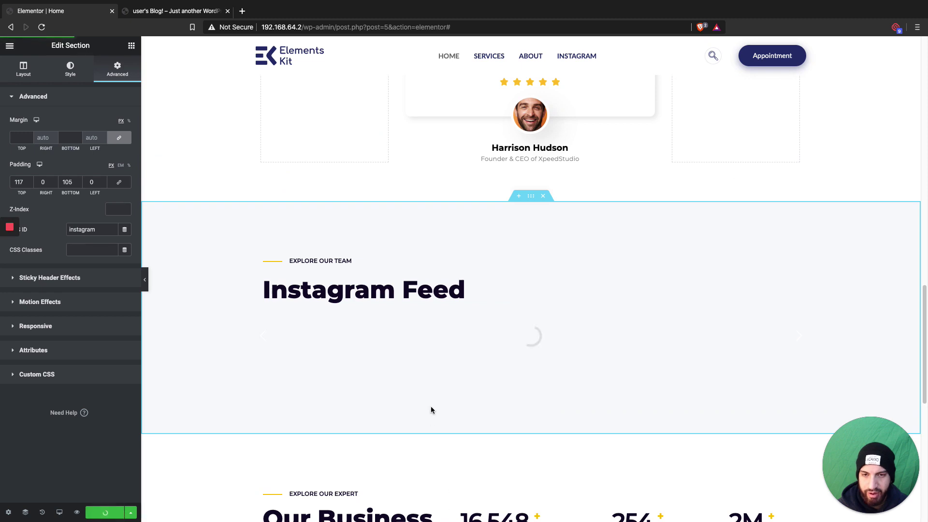
{"action": "scroll", "coordinate": [422, 409], "scroll_direction": "up", "scroll_amount": 15}
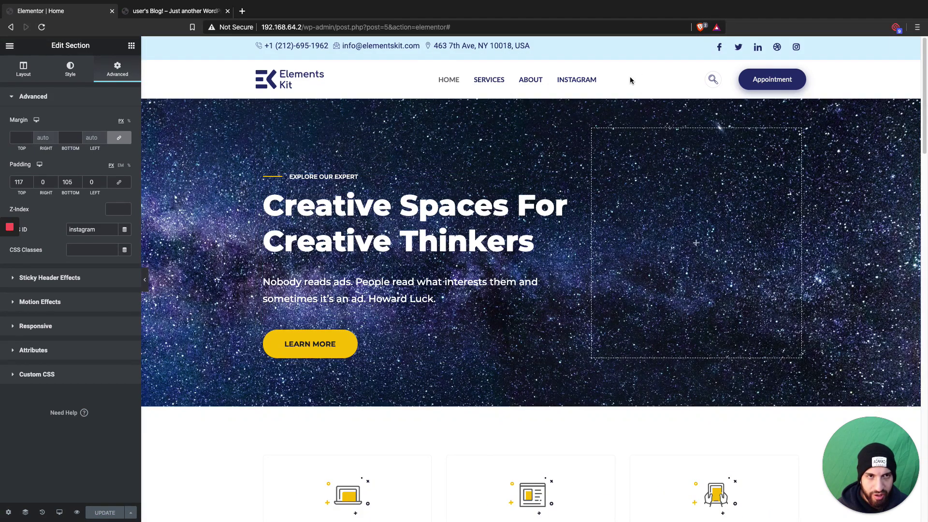
{"action": "scroll", "coordinate": [532, 83], "scroll_direction": "down", "scroll_amount": 3}
{"action": "scroll", "coordinate": [532, 82], "scroll_direction": "up", "scroll_amount": 3}
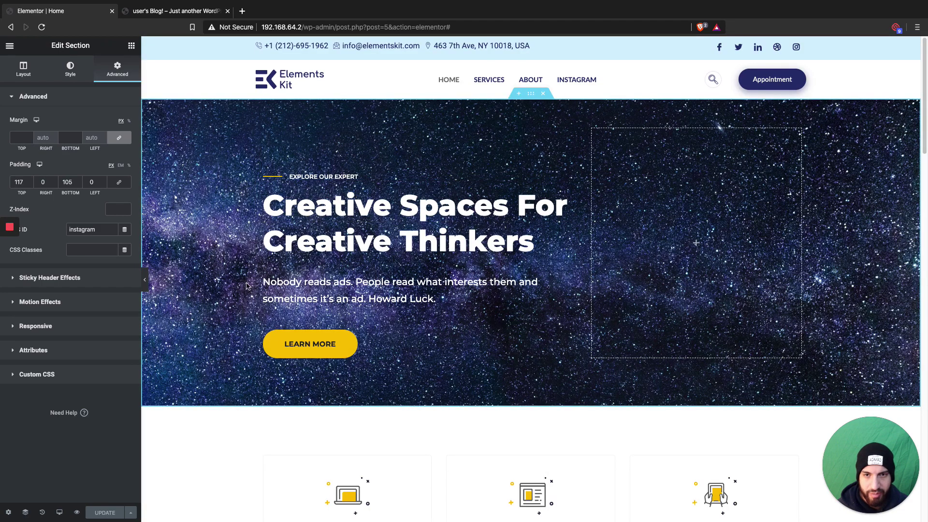
{"action": "left_click", "coordinate": [77, 512]}
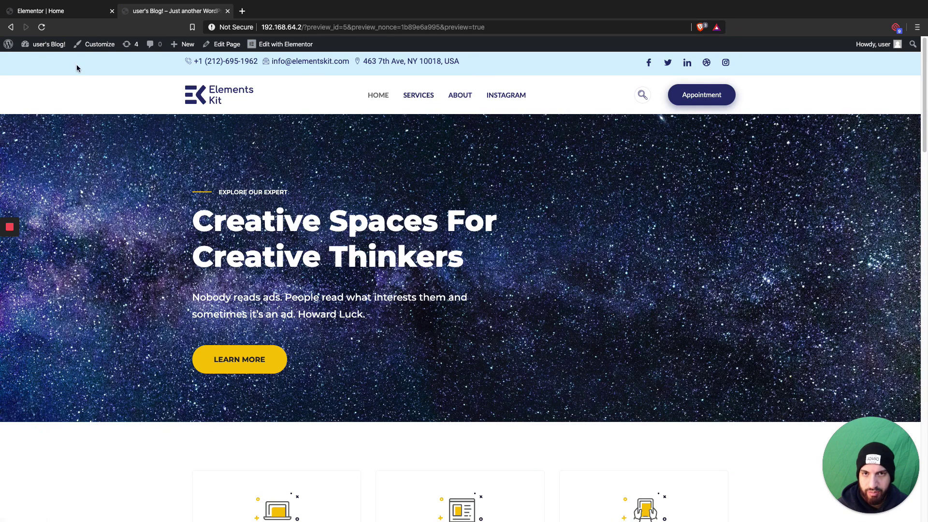
Open the Header template from ElementsKit's My Templates list in Elementor
{"action": "mouse_move", "coordinate": [44, 44]}
{"action": "left_click", "coordinate": [36, 60]}
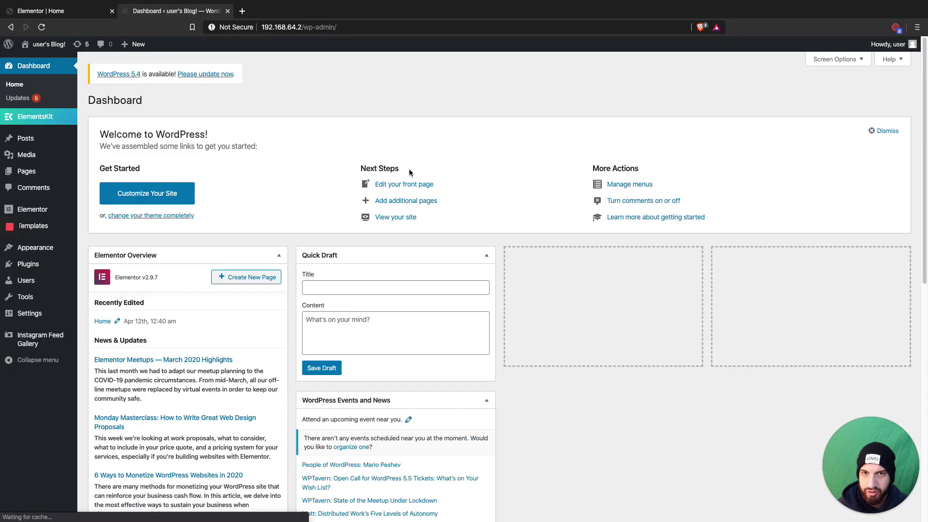
{"action": "mouse_move", "coordinate": [56, 181]}
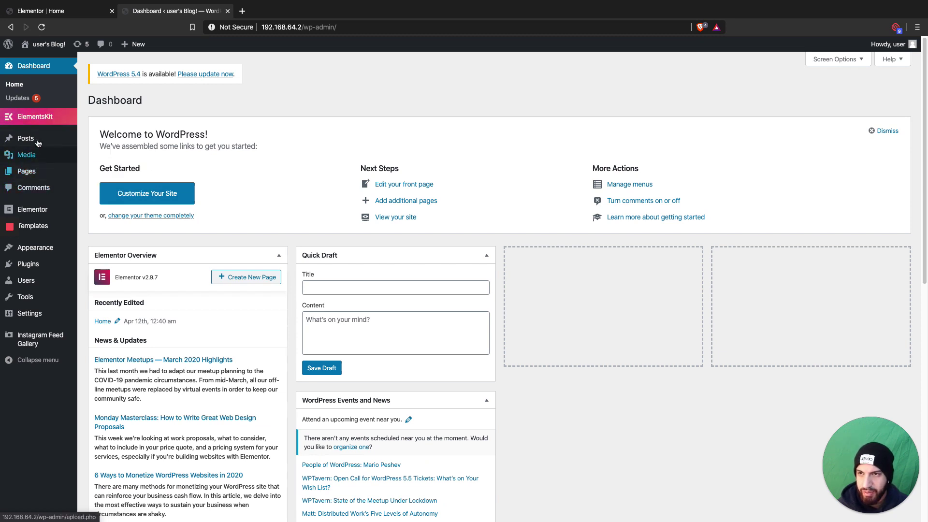
{"action": "mouse_move", "coordinate": [44, 114]}
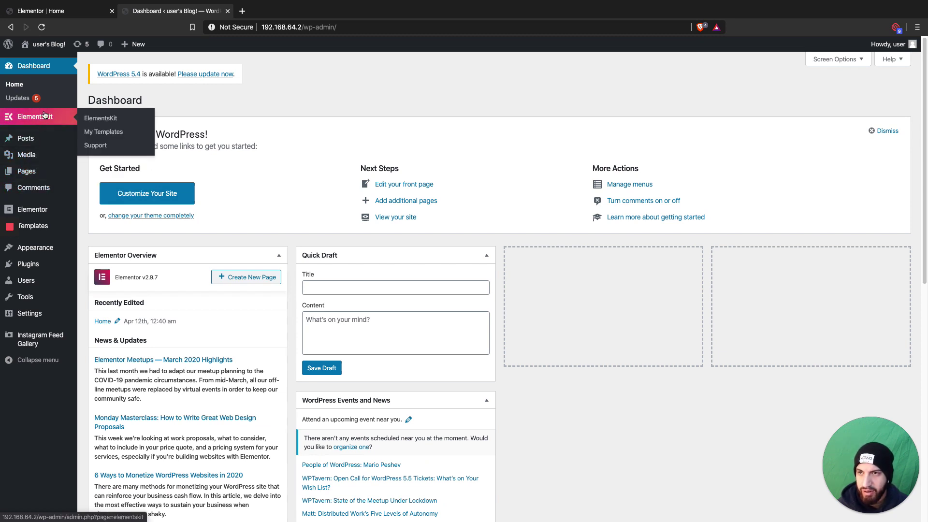
{"action": "left_click", "coordinate": [106, 119]}
{"action": "left_click", "coordinate": [26, 121]}
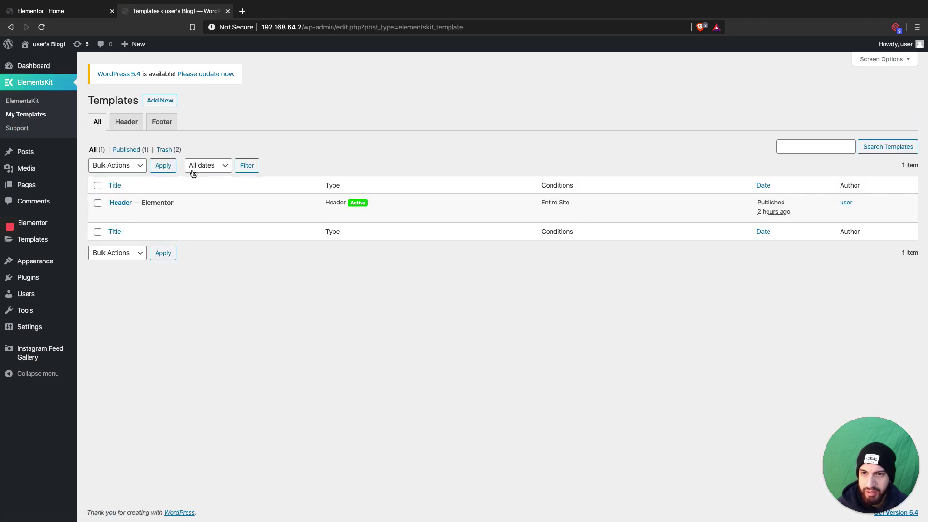
{"action": "mouse_move", "coordinate": [174, 214]}
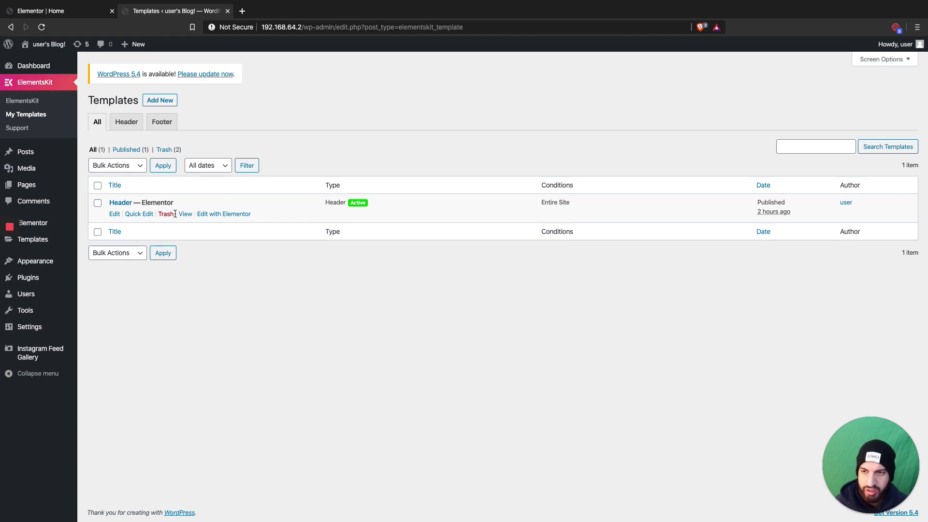
{"action": "mouse_move", "coordinate": [41, 246]}
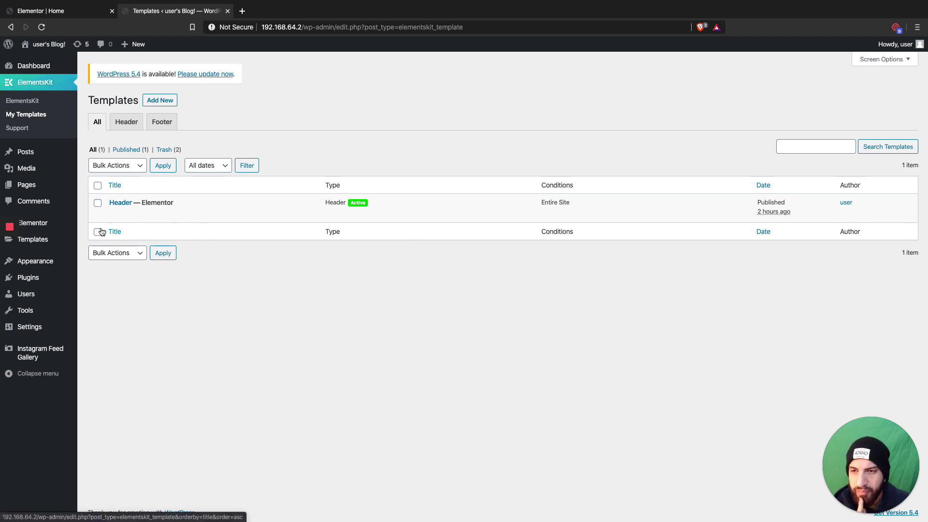
{"action": "left_click", "coordinate": [226, 214]}
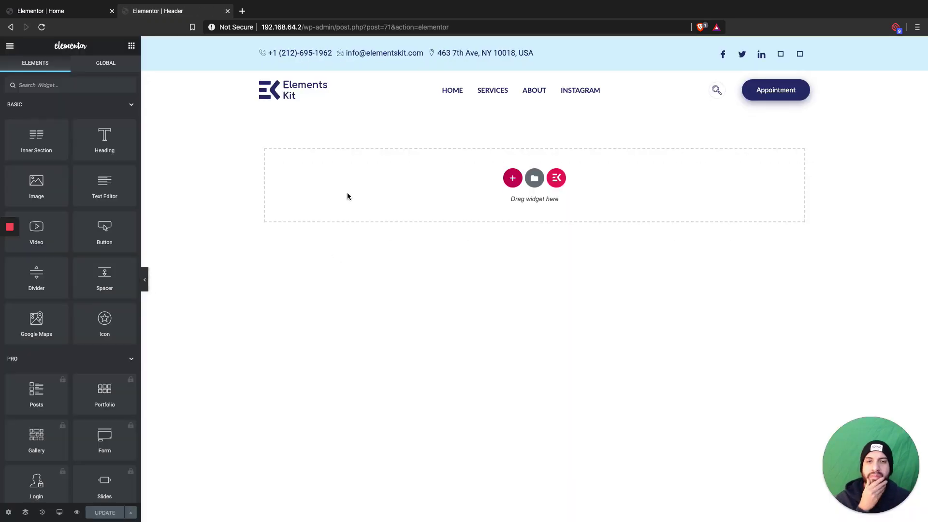
Select the header's Nav menu widget and show its Style settings
{"action": "left_click", "coordinate": [617, 93]}
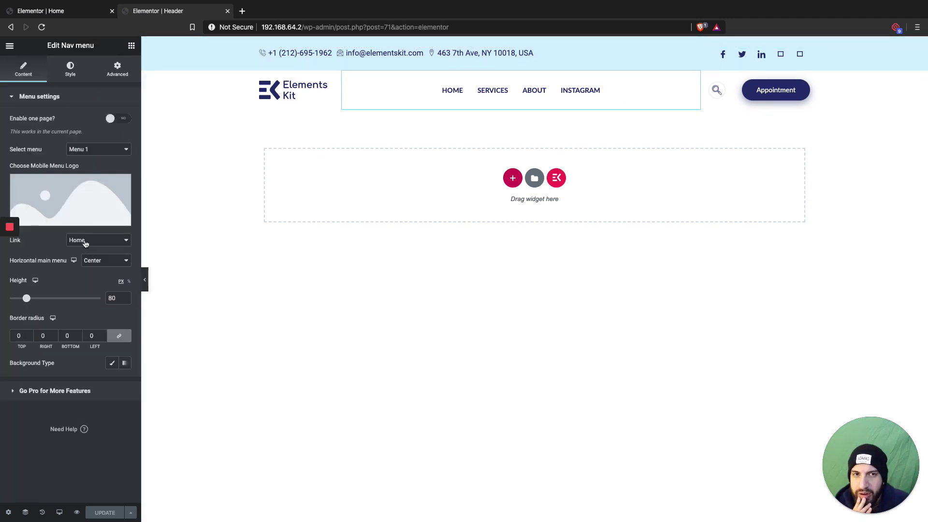
{"action": "left_click", "coordinate": [70, 69]}
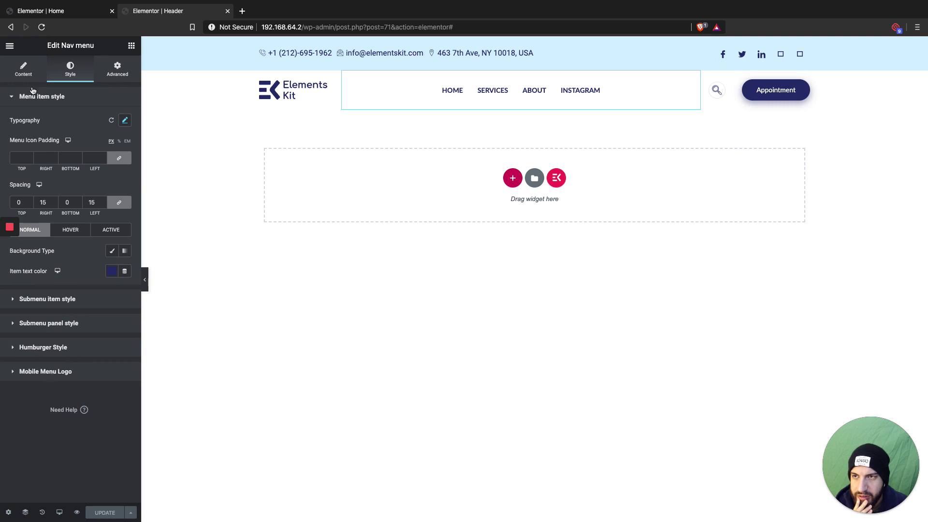
{"action": "left_click", "coordinate": [25, 69]}
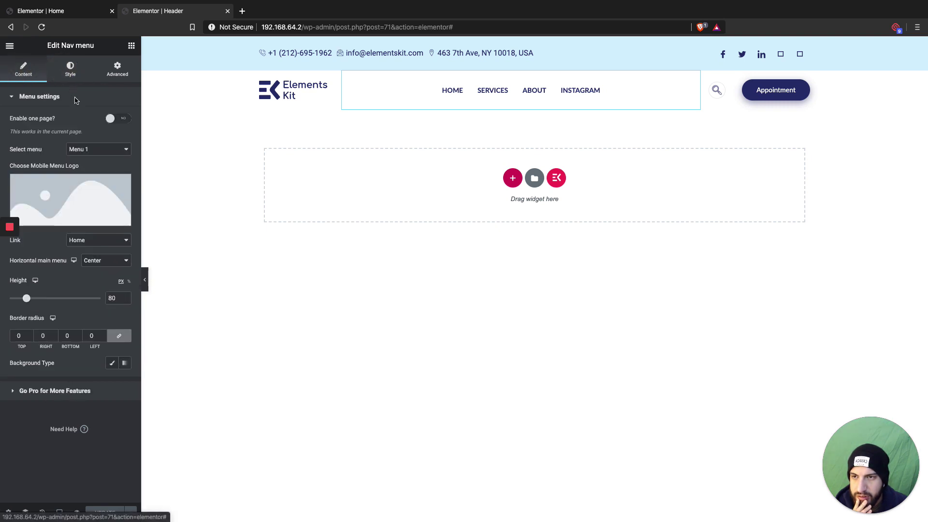
{"action": "left_click", "coordinate": [70, 69]}
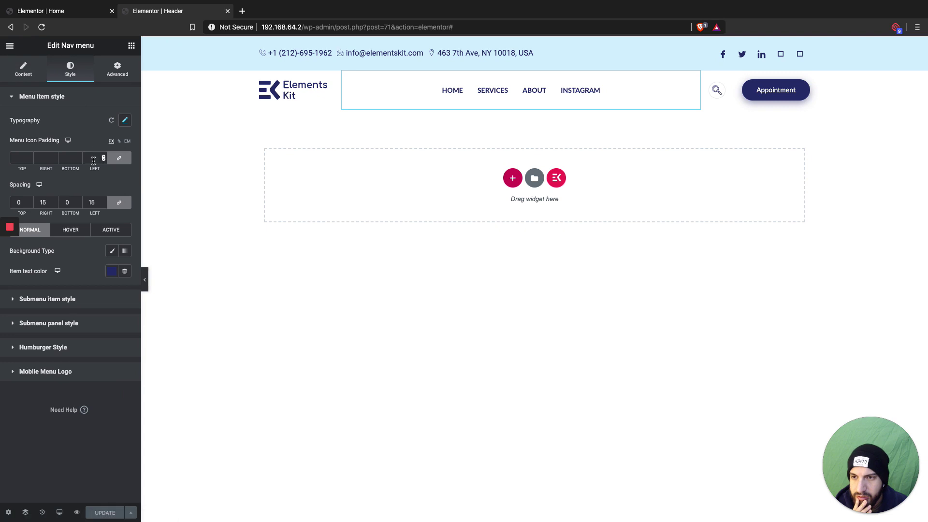
Set the menu's active item text colour to bright yellow #EFE40B
{"action": "left_click", "coordinate": [104, 231]}
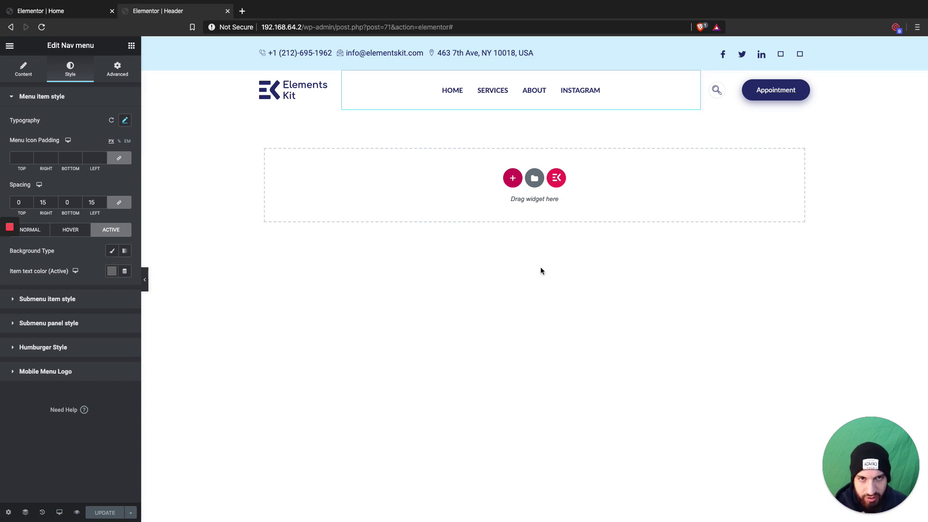
{"action": "left_click", "coordinate": [111, 272]}
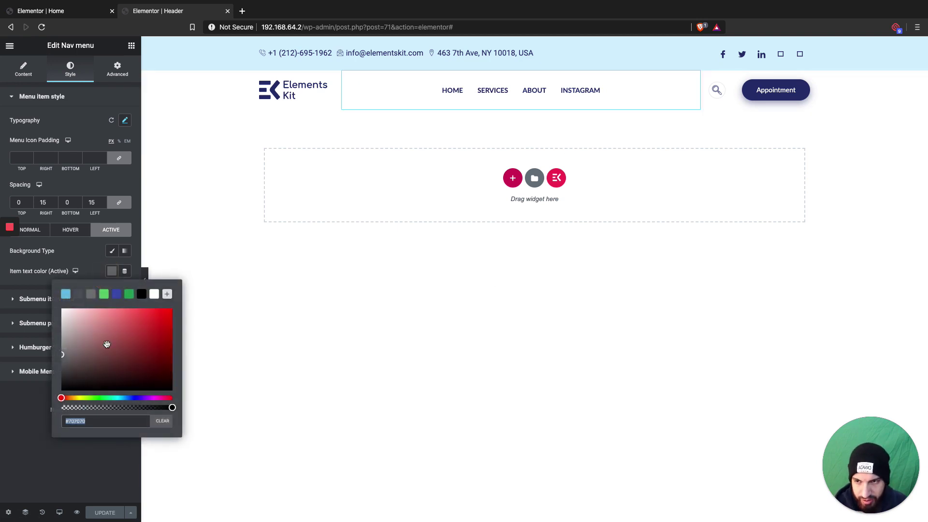
{"action": "left_click", "coordinate": [136, 347]}
{"action": "left_click", "coordinate": [104, 295]}
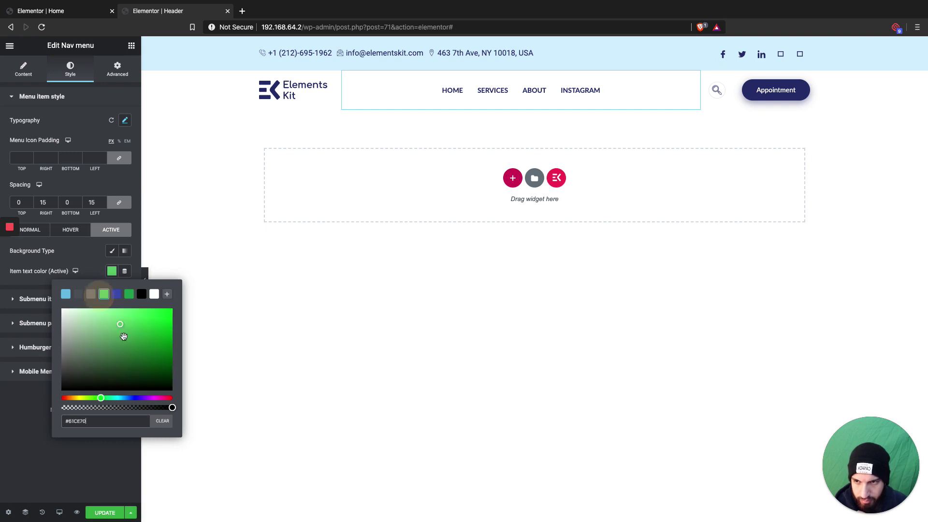
{"action": "left_click", "coordinate": [79, 399]}
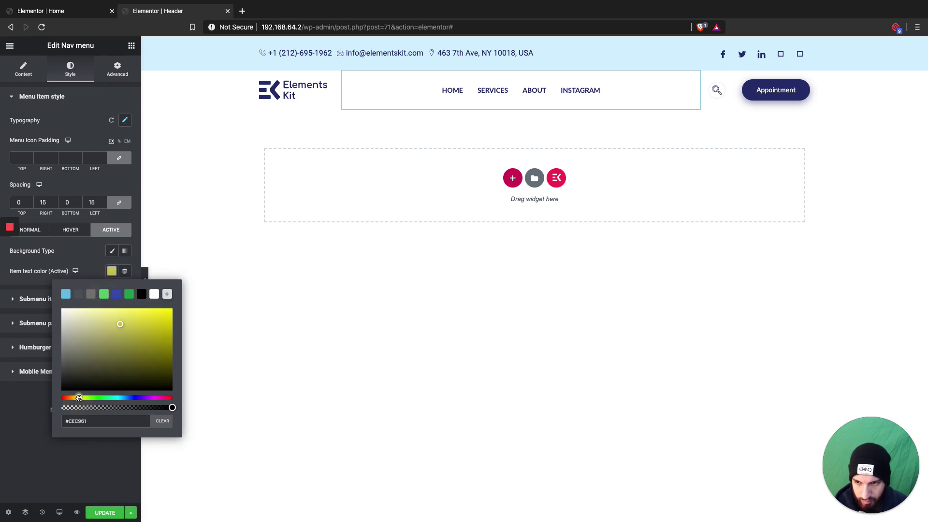
{"action": "left_click_drag", "start_coordinate": [121, 323], "coordinate": [197, 311]}
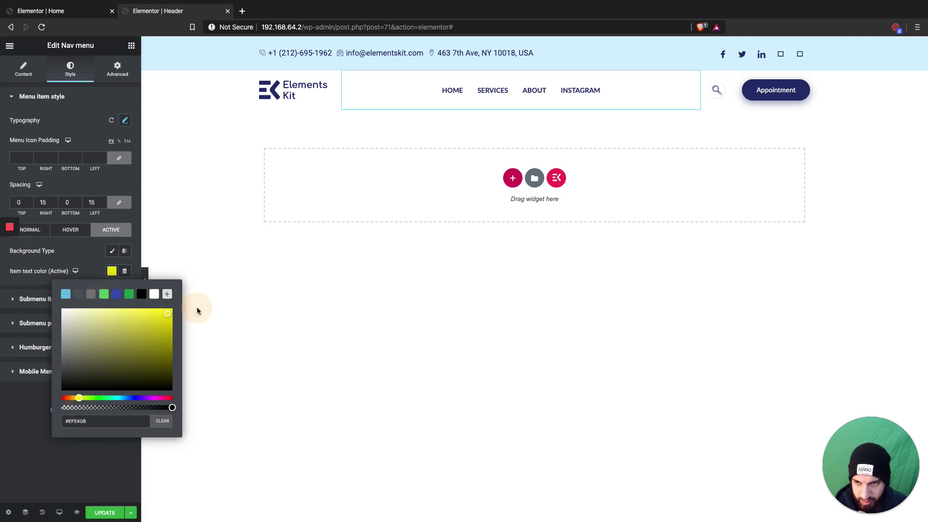
{"action": "left_click", "coordinate": [58, 12]}
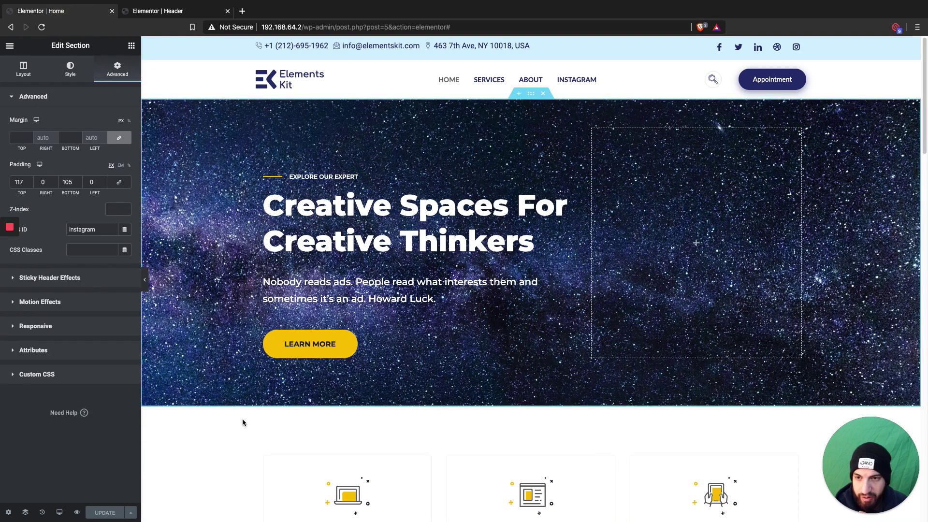
Reveal the Learn More button's #FAC400 background colour on the home page
{"action": "scroll", "coordinate": [700, 337], "scroll_direction": "down", "scroll_amount": 8}
{"action": "scroll", "coordinate": [701, 337], "scroll_direction": "down", "scroll_amount": 4}
{"action": "left_click", "coordinate": [398, 276]}
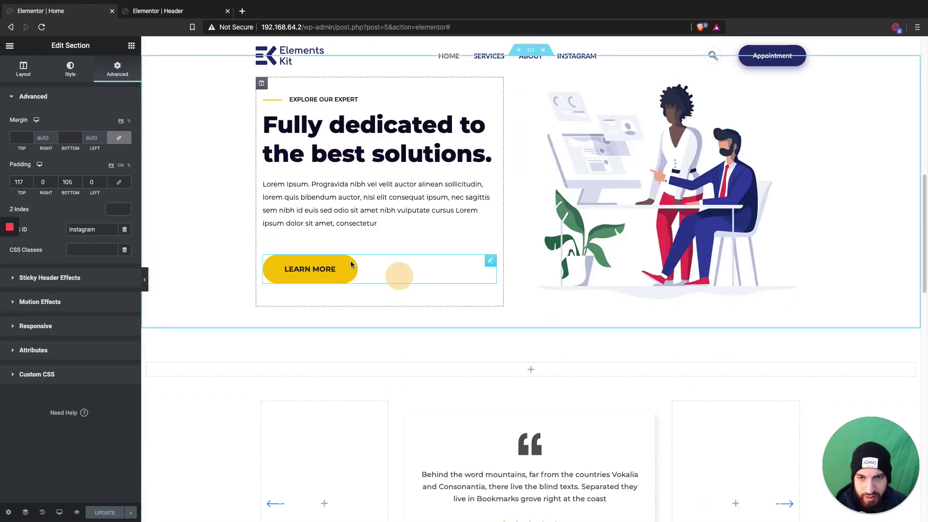
{"action": "left_click", "coordinate": [71, 76]}
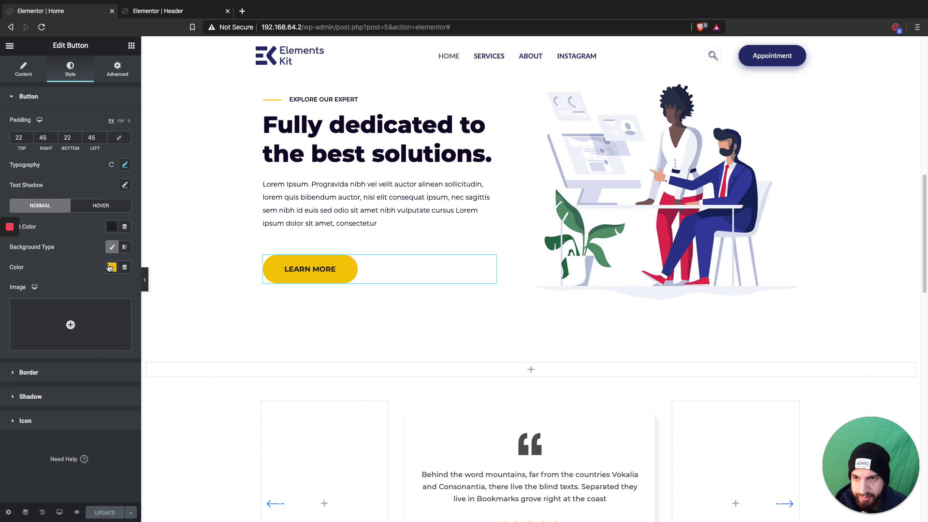
{"action": "left_click", "coordinate": [112, 267]}
{"action": "key", "text": "ctrl+c"}
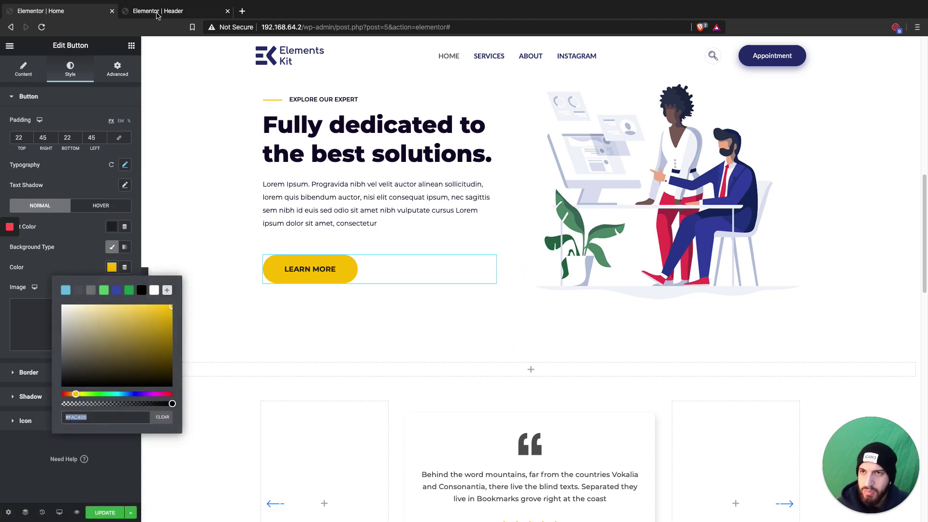
Paste #FAC400 as the header menu's active item text colour and update the header
{"action": "left_click", "coordinate": [159, 11]}
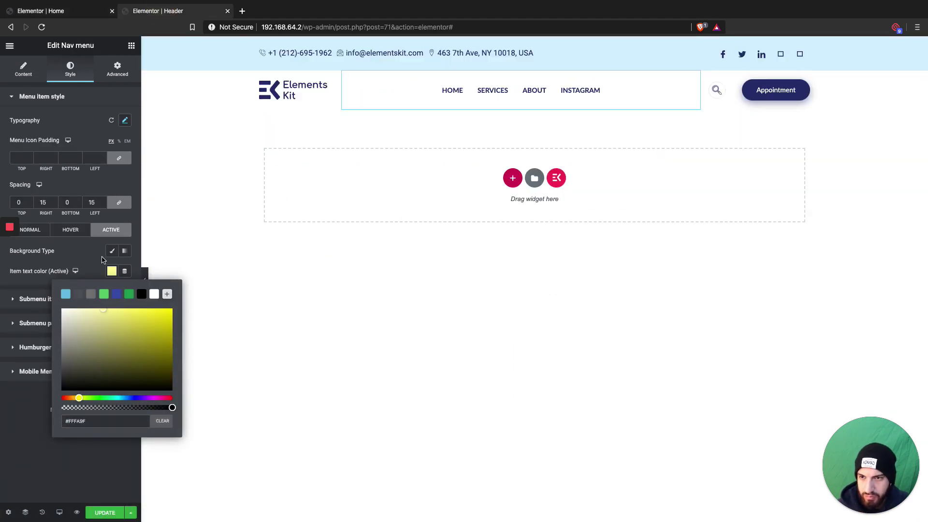
{"action": "left_click", "coordinate": [112, 270]}
{"action": "left_click", "coordinate": [112, 271]}
{"action": "double_click", "coordinate": [97, 421]}
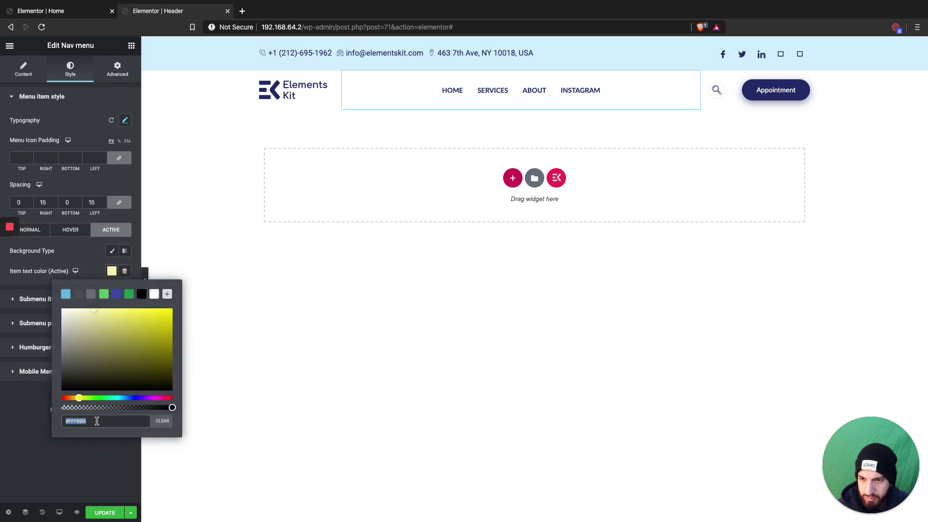
{"action": "key", "text": "ctrl+v"}
{"action": "left_click", "coordinate": [103, 459]}
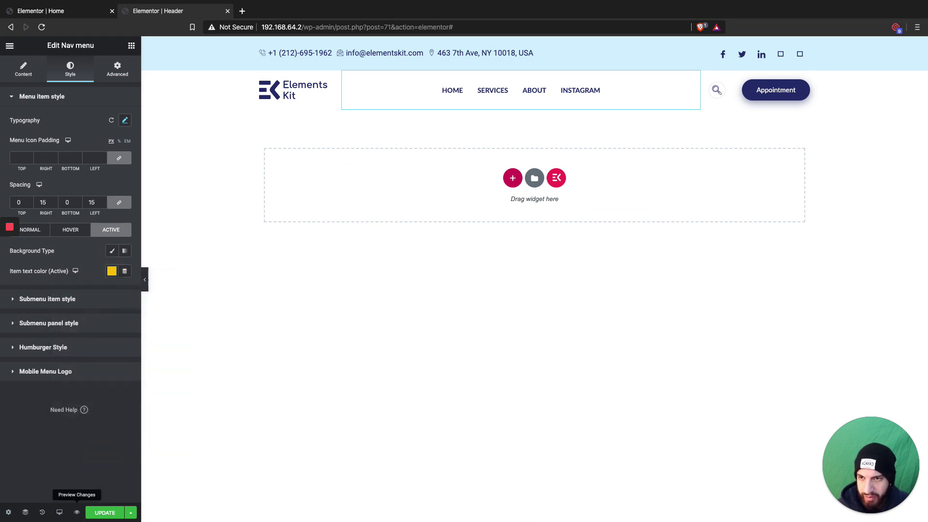
{"action": "left_click", "coordinate": [110, 511]}
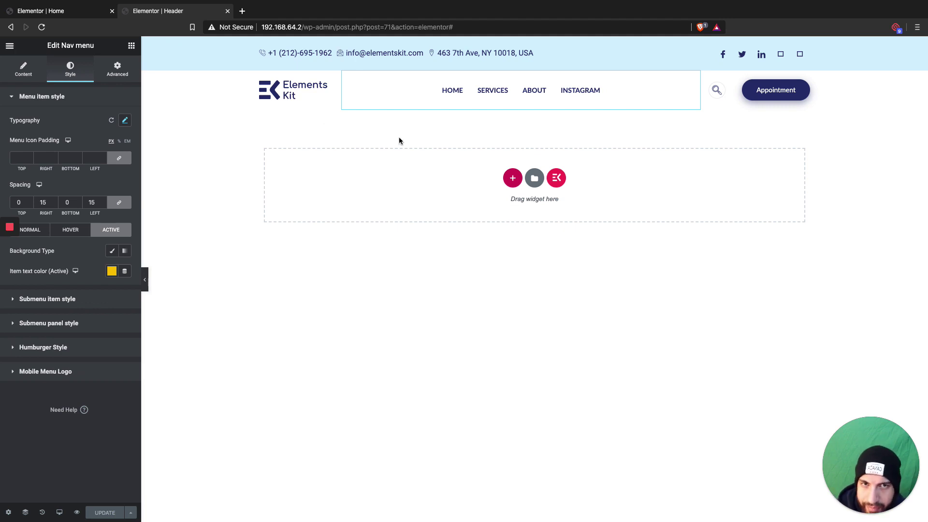
{"action": "left_click", "coordinate": [12, 50]}
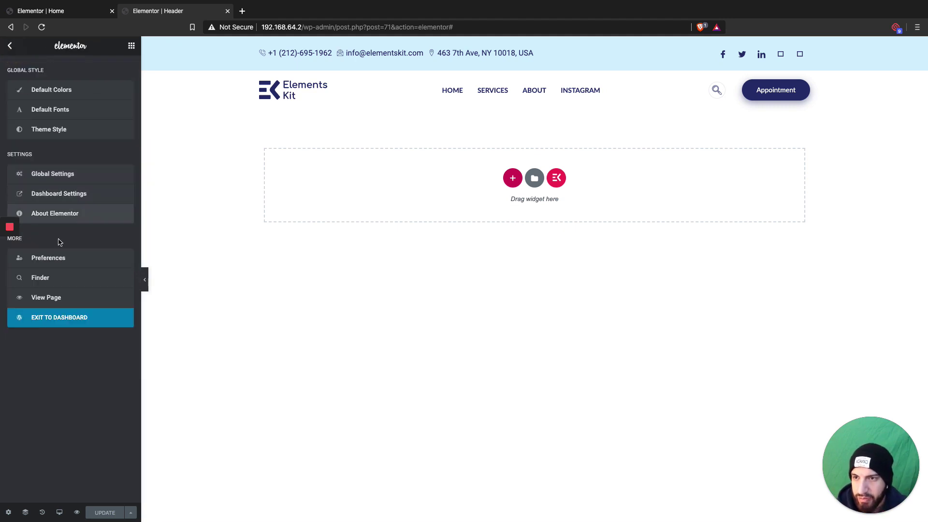
Exit Elementor to the dashboard and open Appearance > Menus showing Menu 1
{"action": "left_click", "coordinate": [78, 316]}
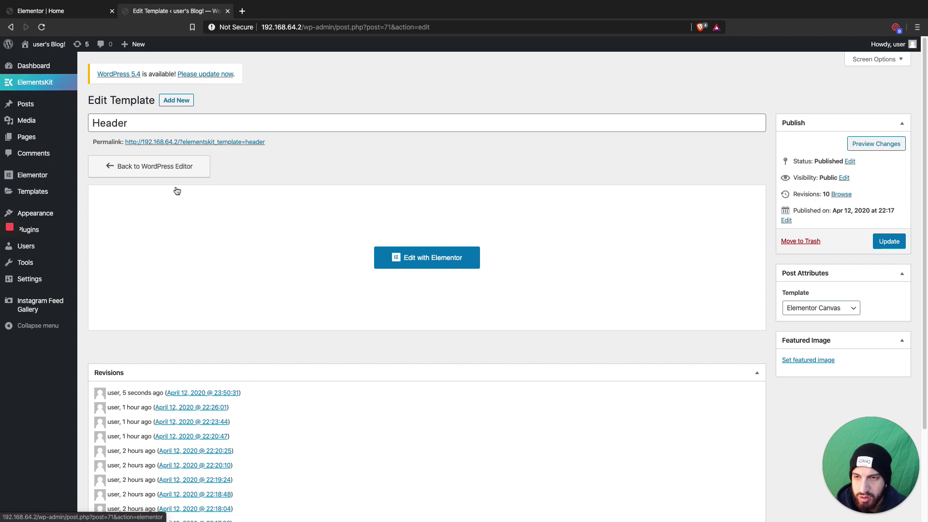
{"action": "scroll", "coordinate": [218, 199], "scroll_direction": "down", "scroll_amount": 3}
{"action": "scroll", "coordinate": [259, 204], "scroll_direction": "up", "scroll_amount": 3}
{"action": "mouse_move", "coordinate": [39, 217]}
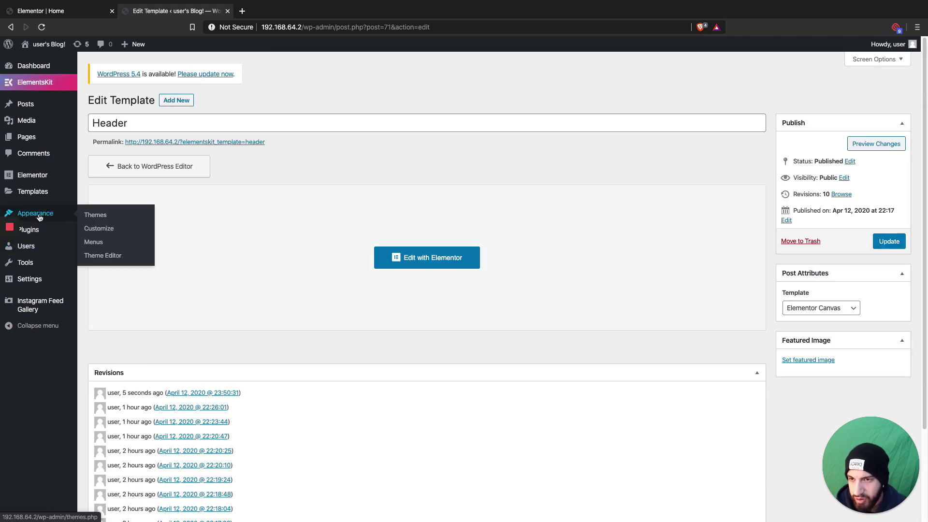
{"action": "left_click", "coordinate": [90, 246]}
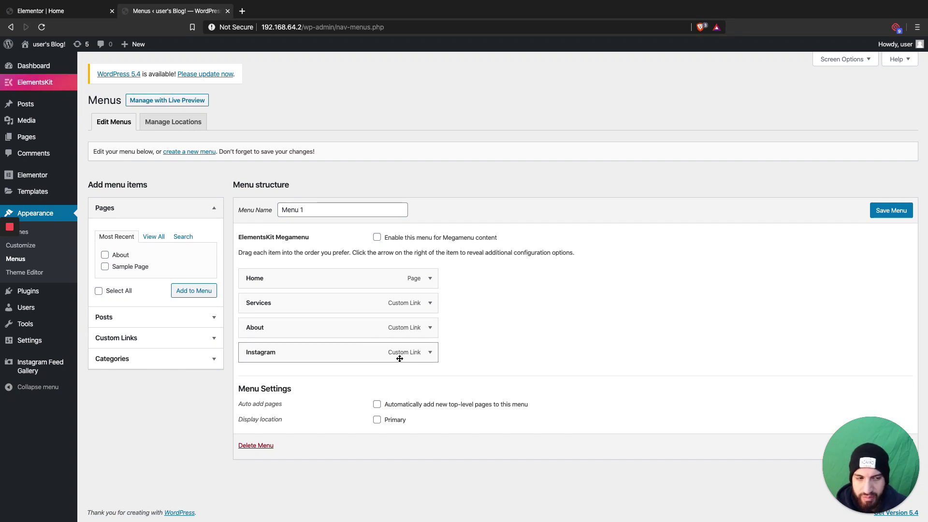
Set the Services and About custom link URLs to #services and #about
{"action": "left_click", "coordinate": [430, 303]}
{"action": "left_click", "coordinate": [290, 337]}
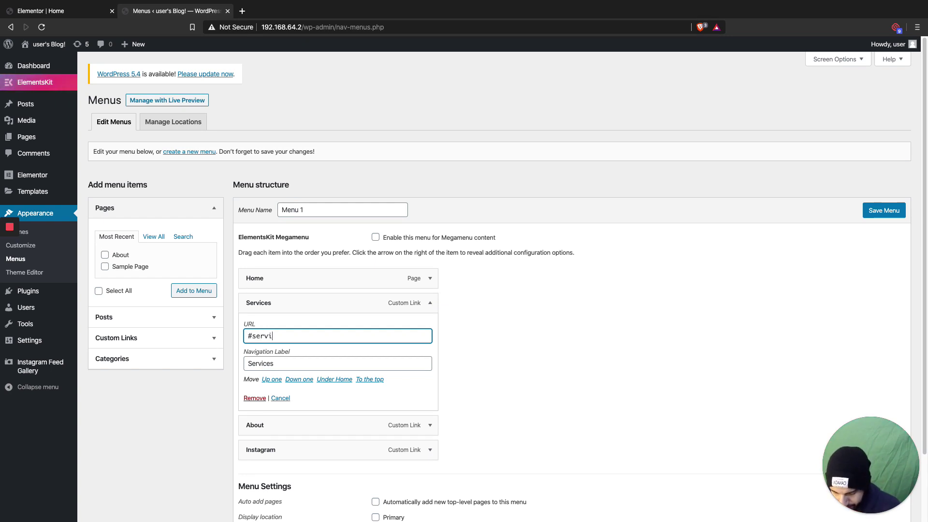
{"action": "scroll", "coordinate": [306, 406], "scroll_direction": "down", "scroll_amount": 1}
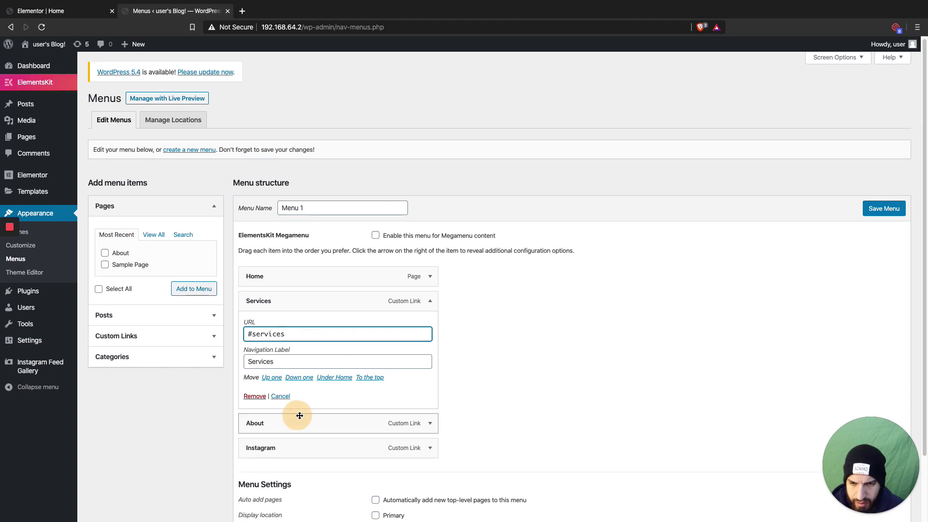
{"action": "left_click", "coordinate": [426, 431]}
{"action": "left_click", "coordinate": [277, 452]}
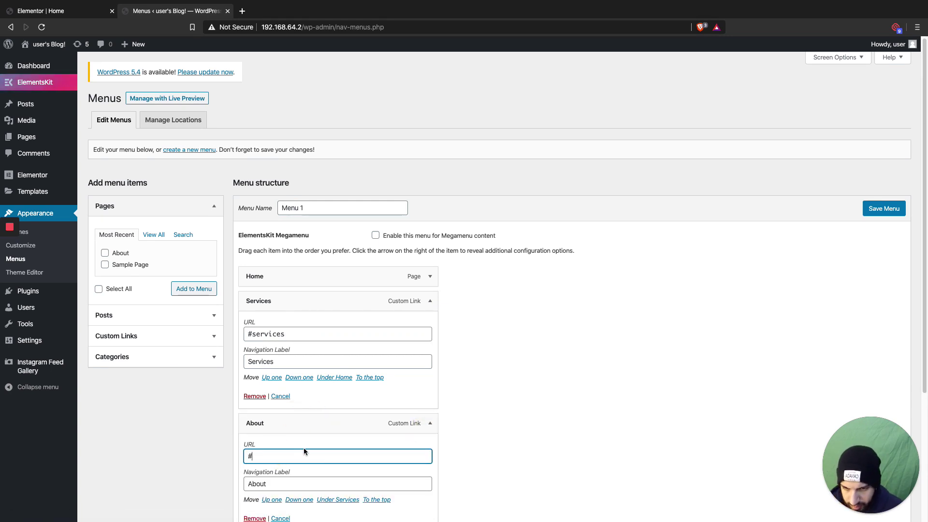
{"action": "scroll", "coordinate": [304, 451], "scroll_direction": "down", "scroll_amount": 1}
{"action": "type", "text": "about"}
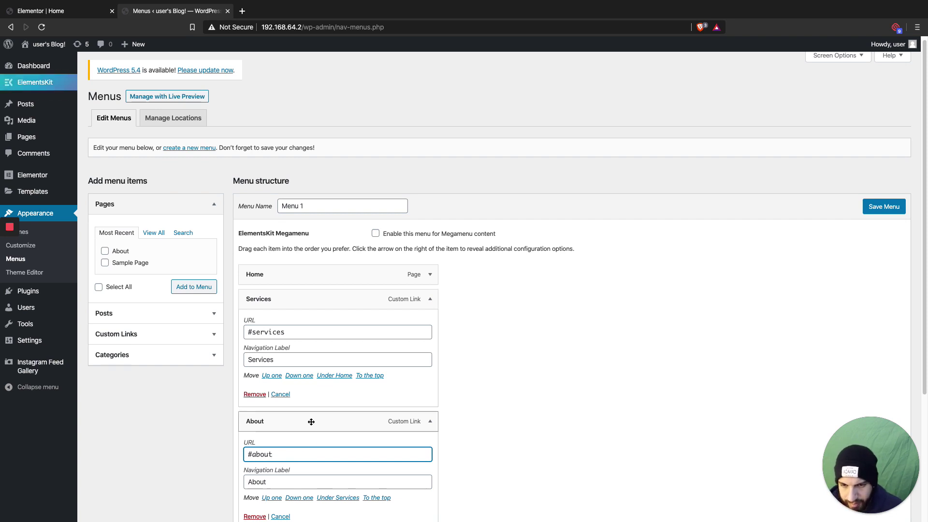
Set the Instagram custom link URL to #instagram, staying on the Menus page
{"action": "scroll", "coordinate": [306, 416], "scroll_direction": "down", "scroll_amount": 5}
{"action": "left_click", "coordinate": [428, 372]}
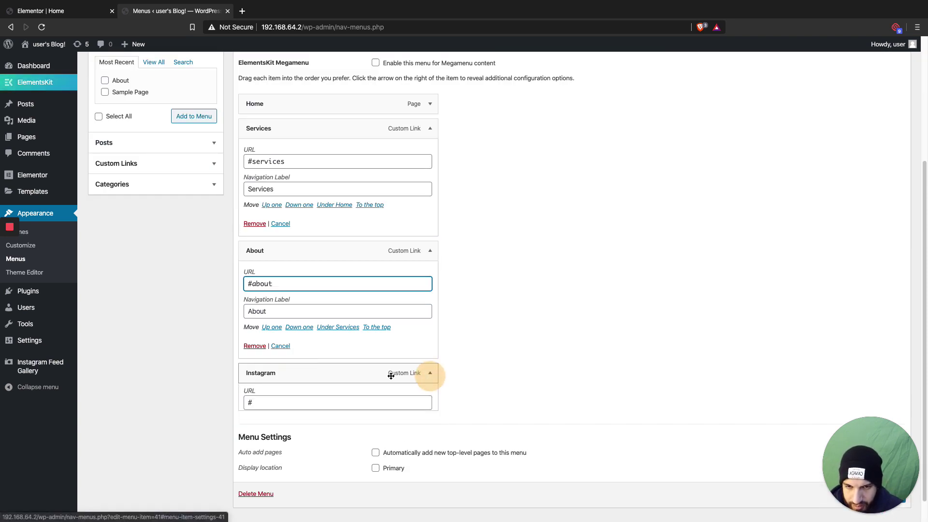
{"action": "scroll", "coordinate": [280, 381], "scroll_direction": "down", "scroll_amount": 3}
{"action": "left_click", "coordinate": [280, 308]}
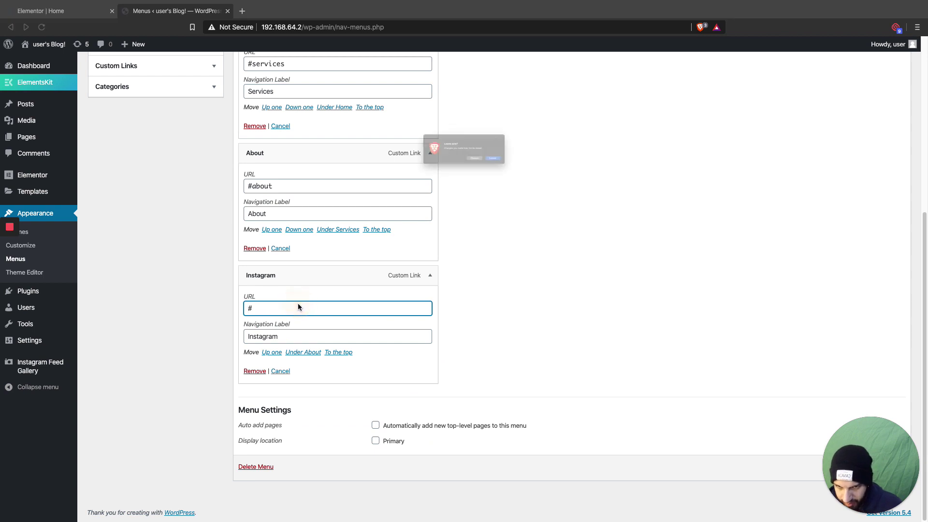
{"action": "key", "text": "super+r"}
{"action": "left_click", "coordinate": [482, 170]}
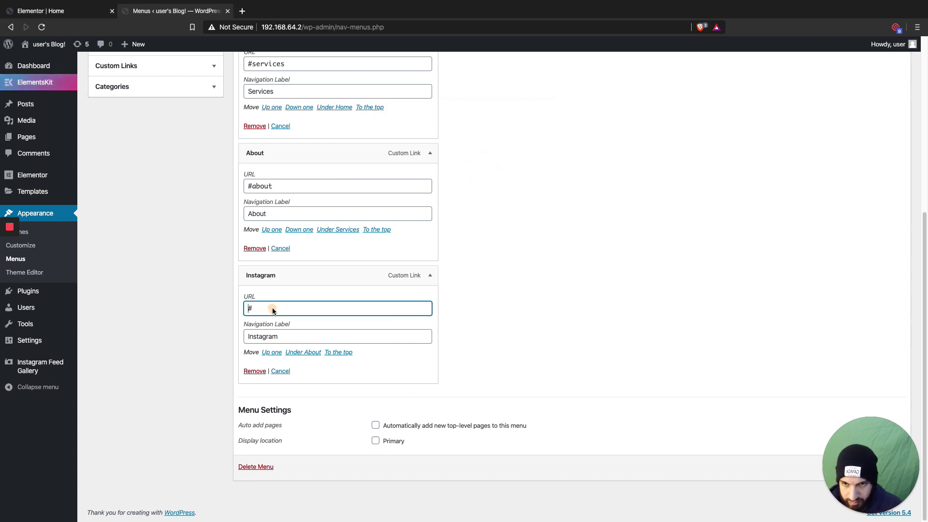
{"action": "type", "text": "ins"}
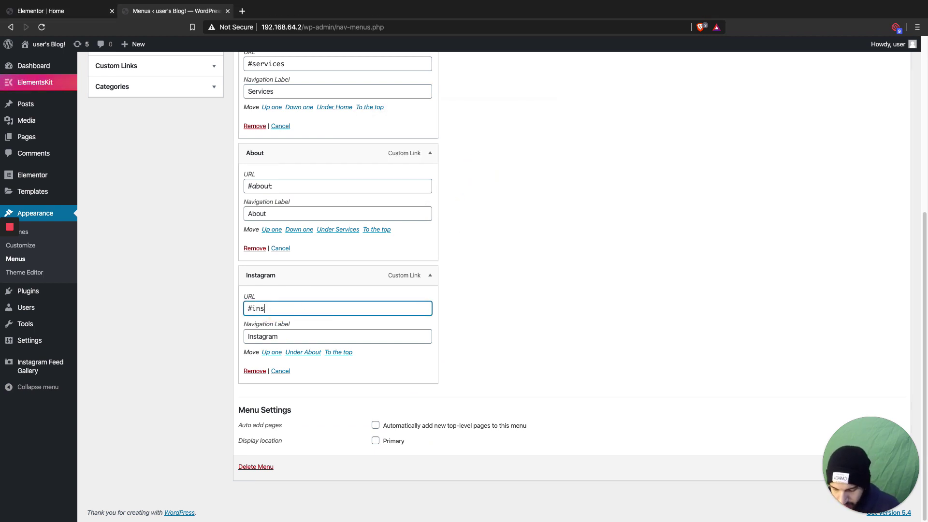
{"action": "type", "text": "tagram"}
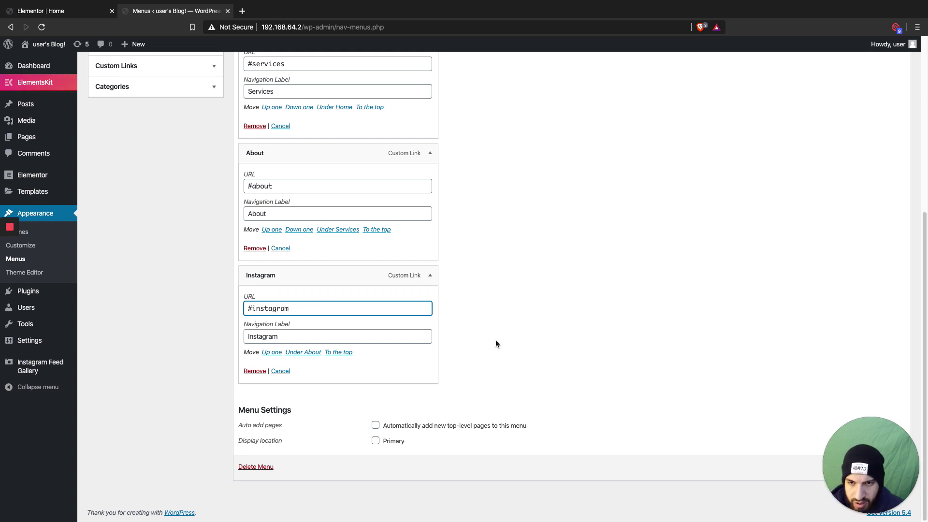
{"action": "left_click", "coordinate": [519, 340]}
{"action": "left_click", "coordinate": [884, 466]}
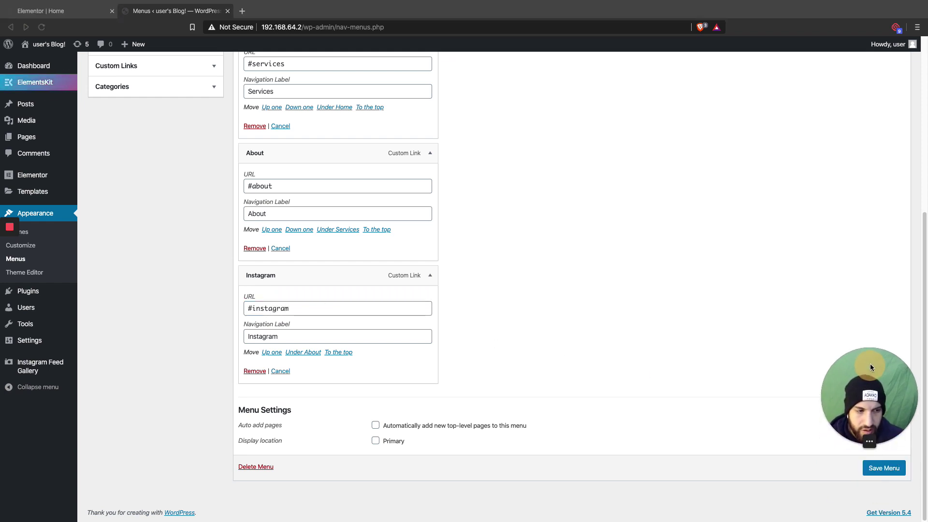
Save Menu 1 and go to the live site, confirming the leave prompt
{"action": "scroll", "coordinate": [816, 310], "scroll_direction": "down", "scroll_amount": 5}
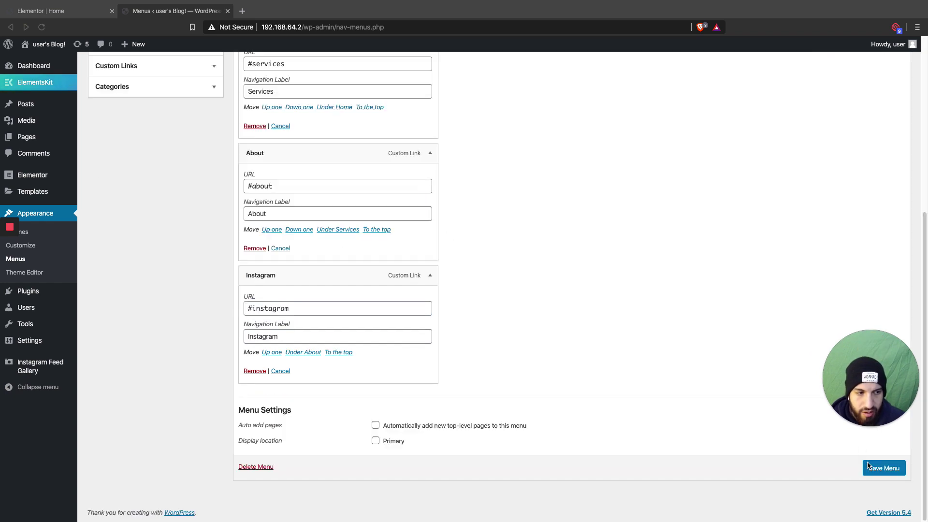
{"action": "left_click", "coordinate": [883, 468]}
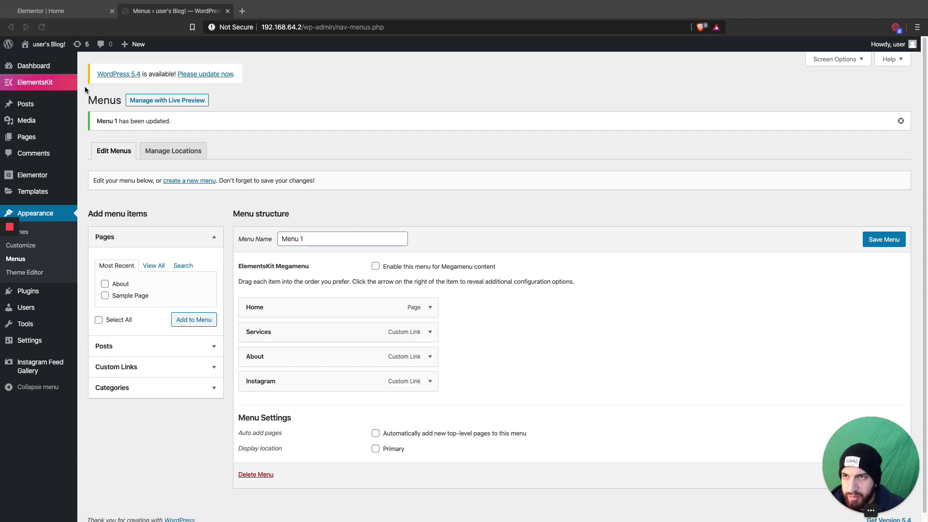
{"action": "left_click", "coordinate": [389, 124]}
{"action": "left_click", "coordinate": [43, 44]}
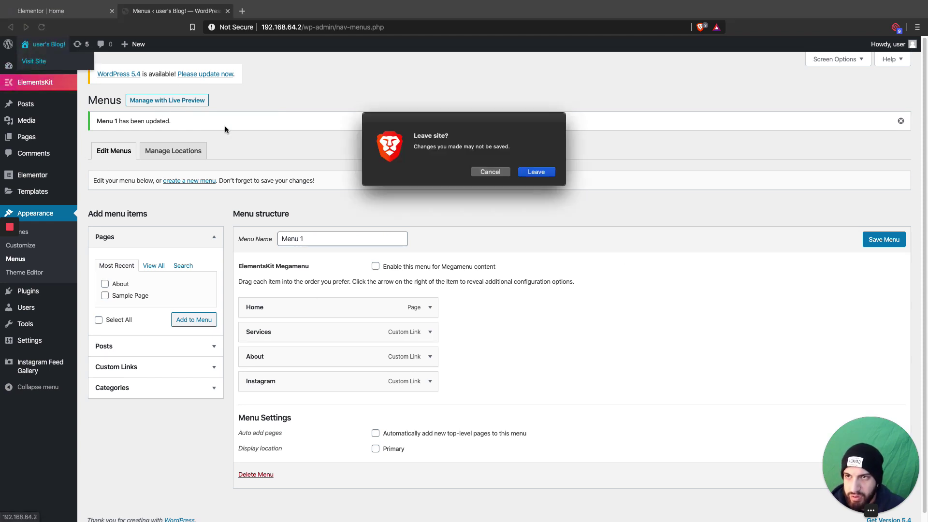
{"action": "left_click", "coordinate": [547, 177]}
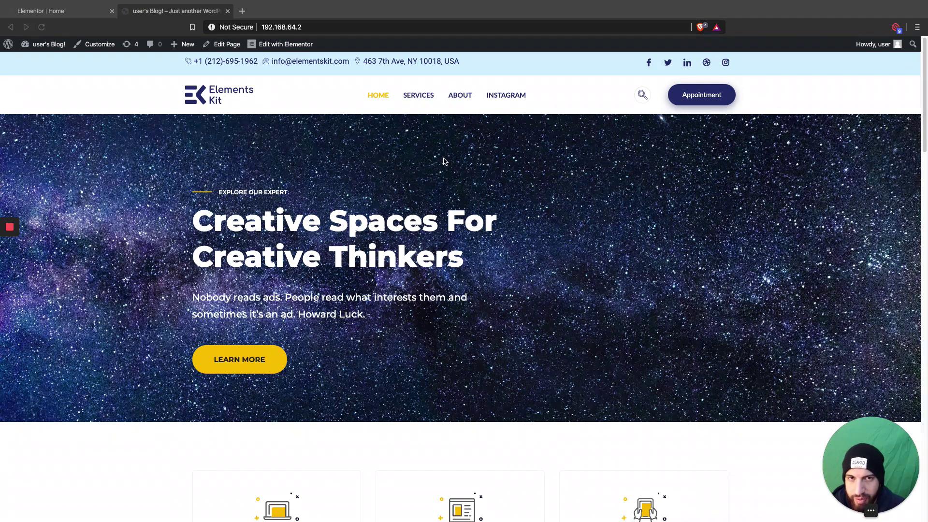
On the live home page, test the Services, About and Instagram header links
{"action": "left_click", "coordinate": [416, 95]}
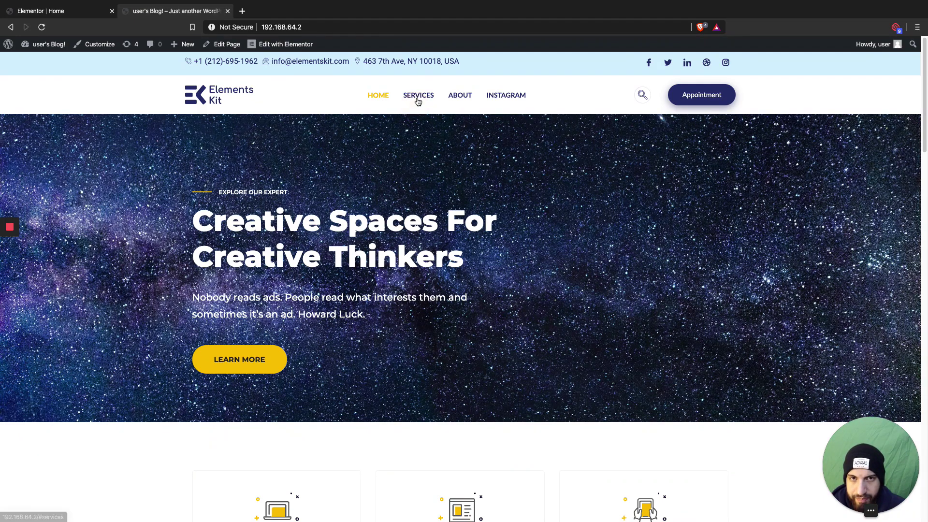
{"action": "left_click", "coordinate": [423, 97]}
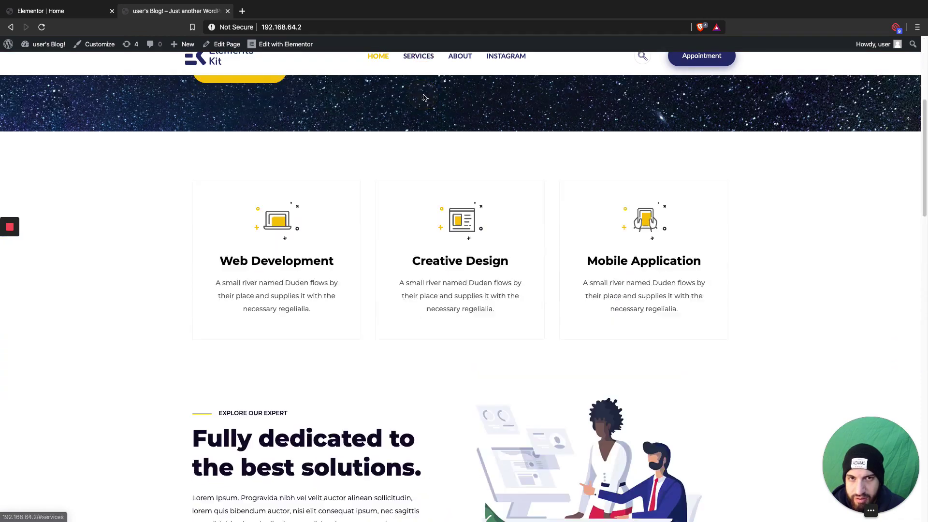
{"action": "left_click", "coordinate": [470, 60]}
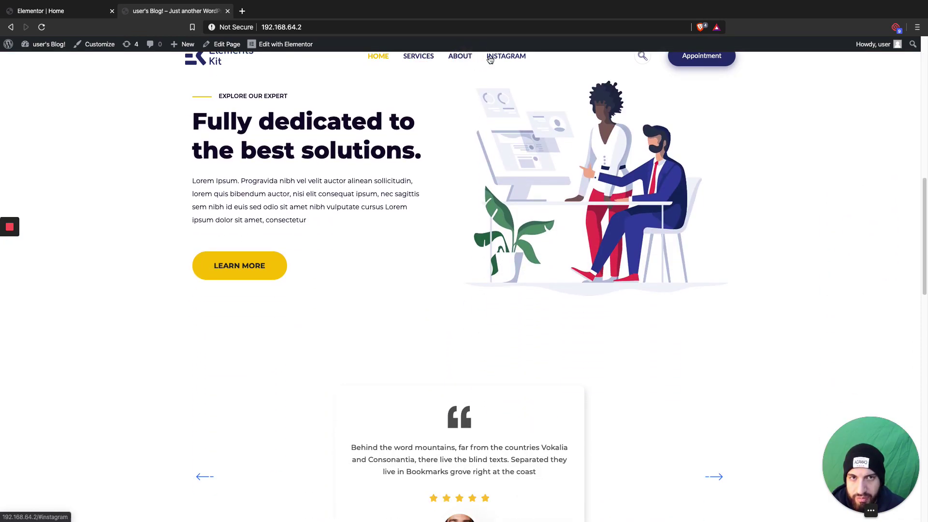
{"action": "left_click", "coordinate": [504, 59]}
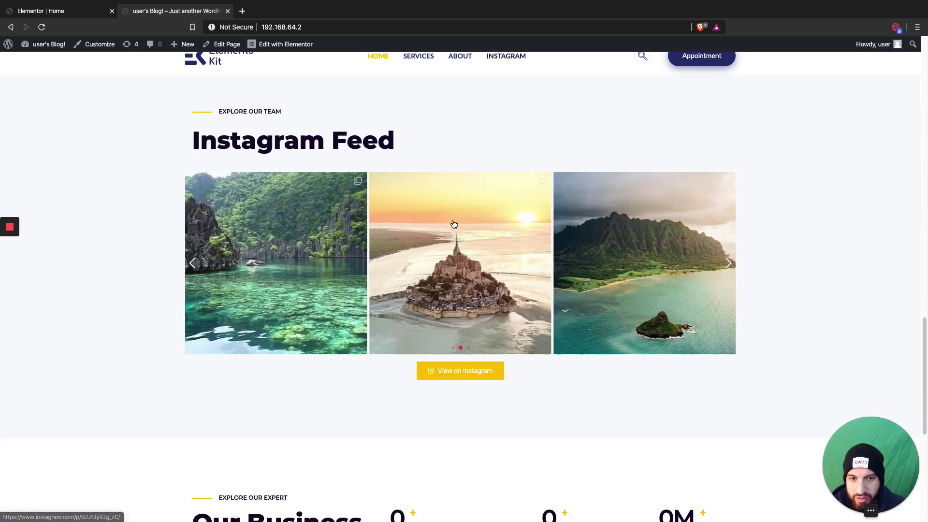
{"action": "mouse_move", "coordinate": [448, 209]}
Scroll up and down the home page to check where each anchored section lands
{"action": "scroll", "coordinate": [531, 235], "scroll_direction": "up", "scroll_amount": 20}
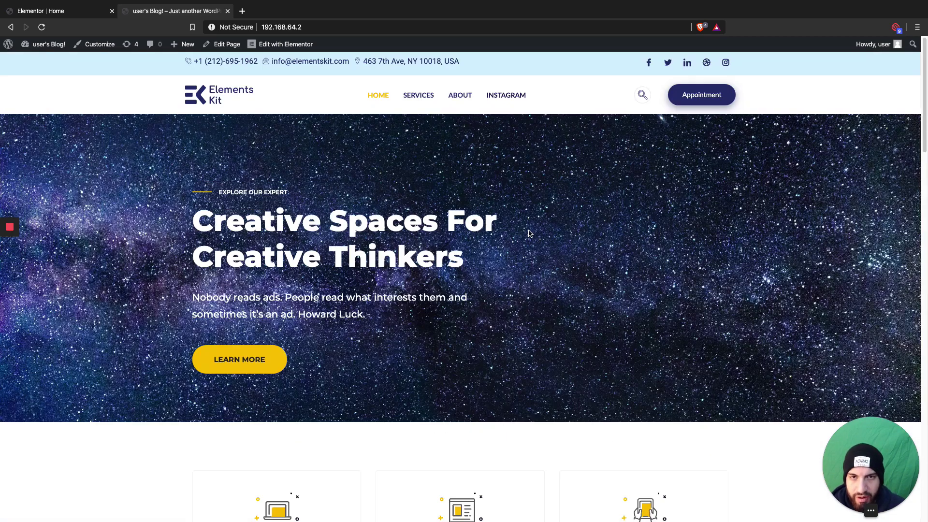
{"action": "scroll", "coordinate": [529, 235], "scroll_direction": "down", "scroll_amount": 1}
{"action": "scroll", "coordinate": [159, 275], "scroll_direction": "up", "scroll_amount": 1}
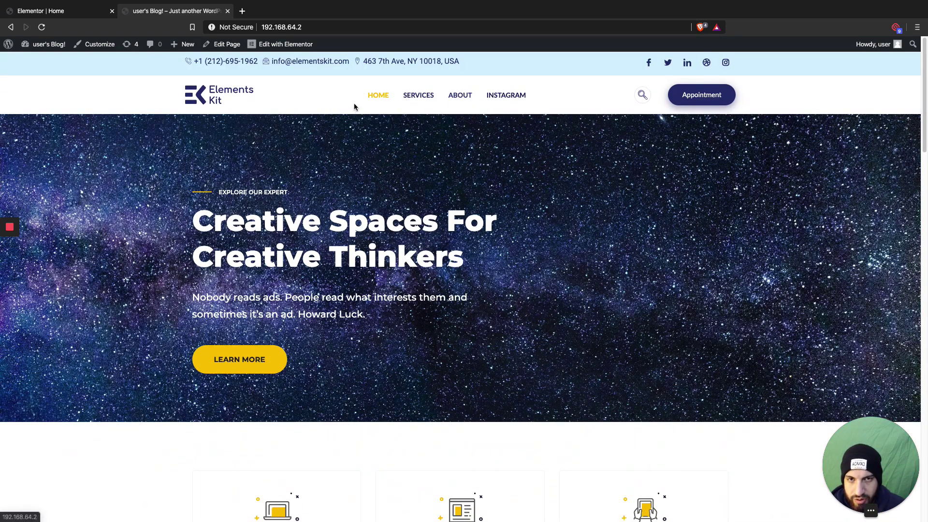
{"action": "scroll", "coordinate": [416, 98], "scroll_direction": "down", "scroll_amount": 2}
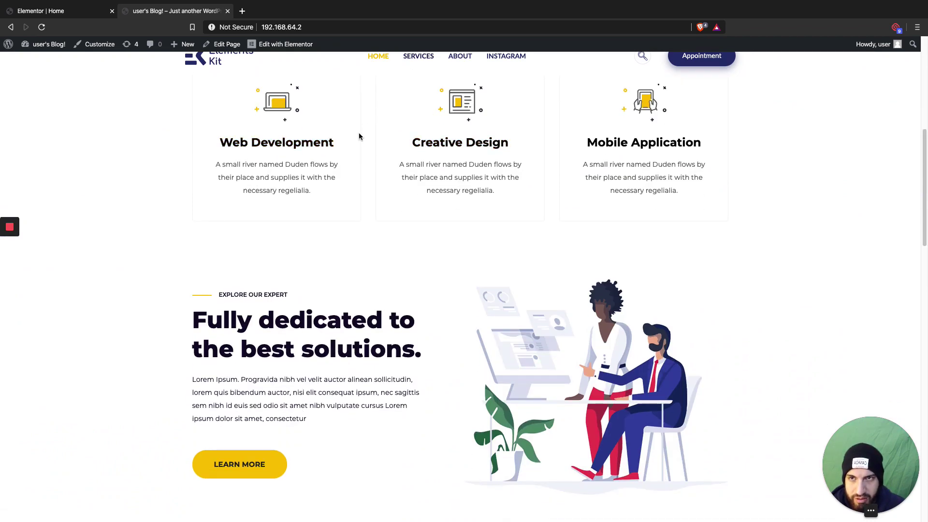
{"action": "scroll", "coordinate": [387, 146], "scroll_direction": "up", "scroll_amount": 5}
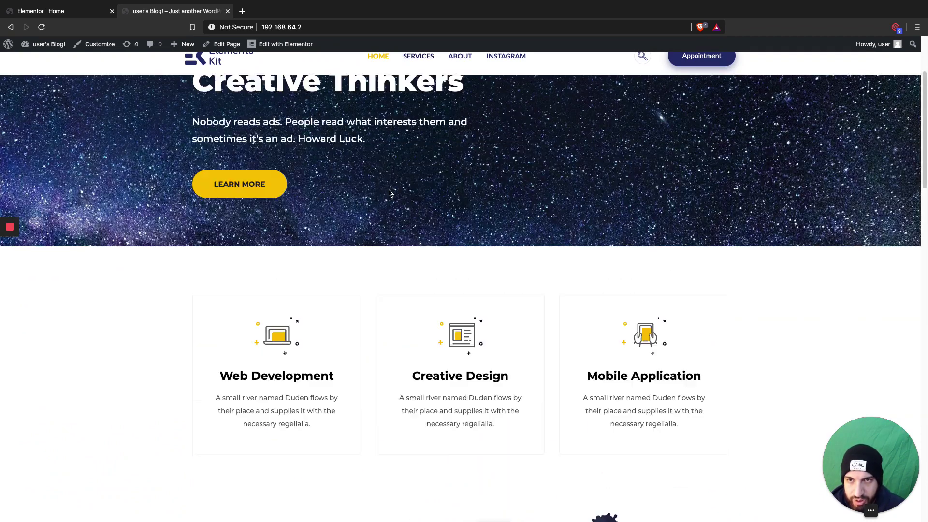
{"action": "scroll", "coordinate": [389, 193], "scroll_direction": "up", "scroll_amount": 4}
{"action": "scroll", "coordinate": [408, 255], "scroll_direction": "down", "scroll_amount": 3}
{"action": "scroll", "coordinate": [493, 277], "scroll_direction": "up", "scroll_amount": 3}
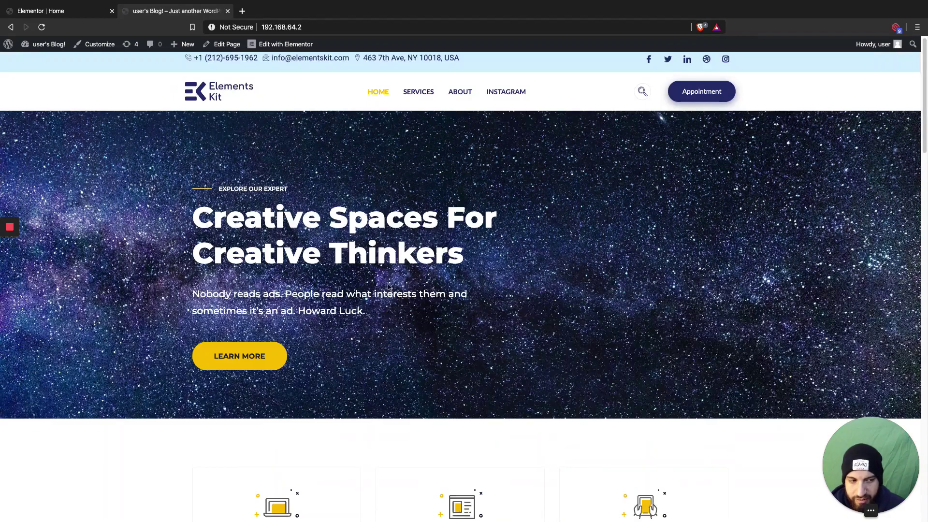
{"action": "scroll", "coordinate": [389, 287], "scroll_direction": "down", "scroll_amount": 3}
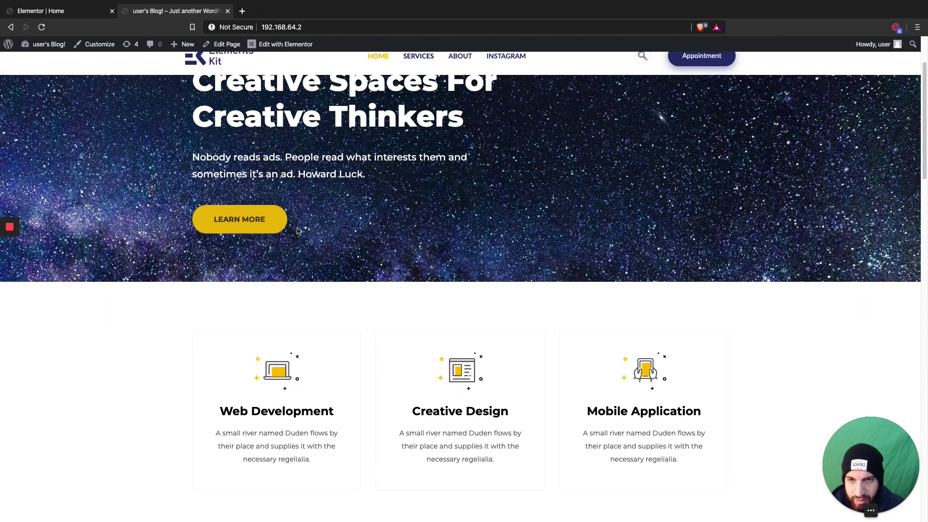
{"action": "scroll", "coordinate": [368, 252], "scroll_direction": "down", "scroll_amount": 4}
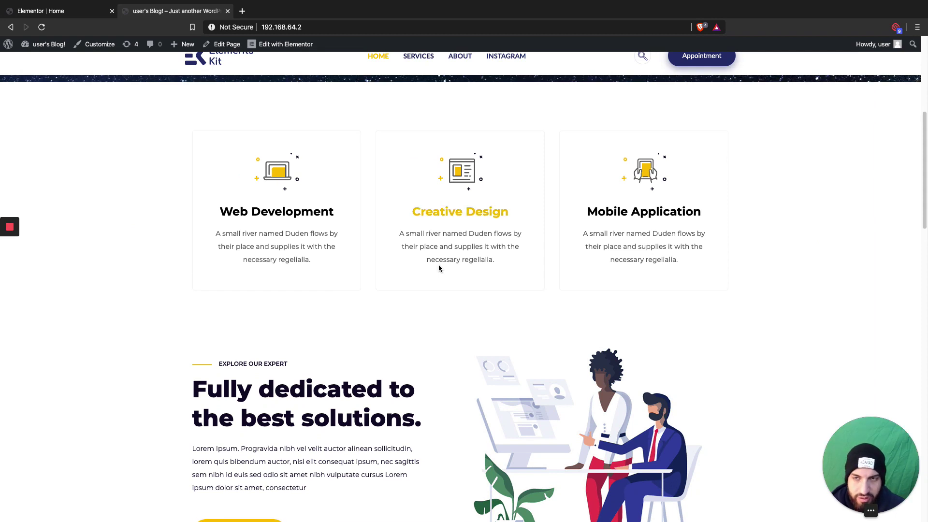
{"action": "scroll", "coordinate": [438, 267], "scroll_direction": "down", "scroll_amount": 1}
{"action": "scroll", "coordinate": [437, 265], "scroll_direction": "down", "scroll_amount": 2}
{"action": "scroll", "coordinate": [437, 265], "scroll_direction": "up", "scroll_amount": 4}
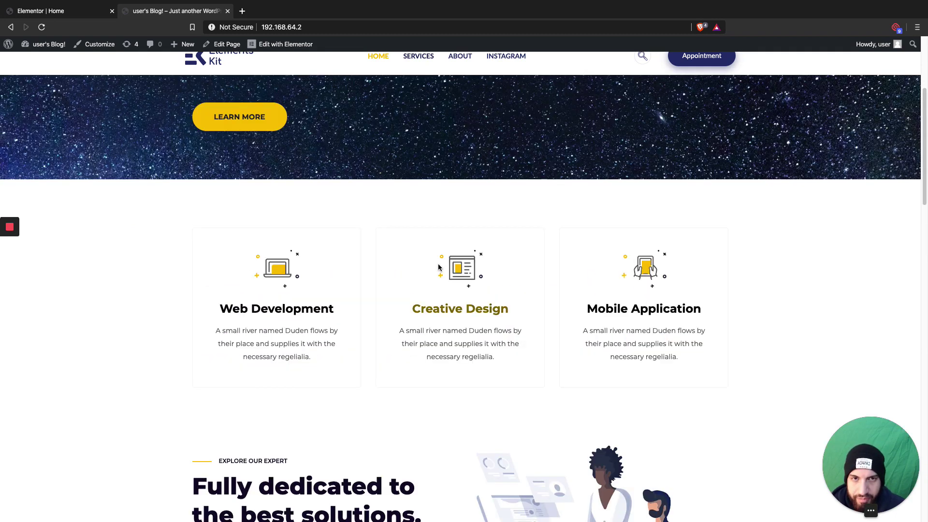
In Elementor, add a one-column section above the service cards holding a Spacer widget
{"action": "left_click", "coordinate": [70, 11]}
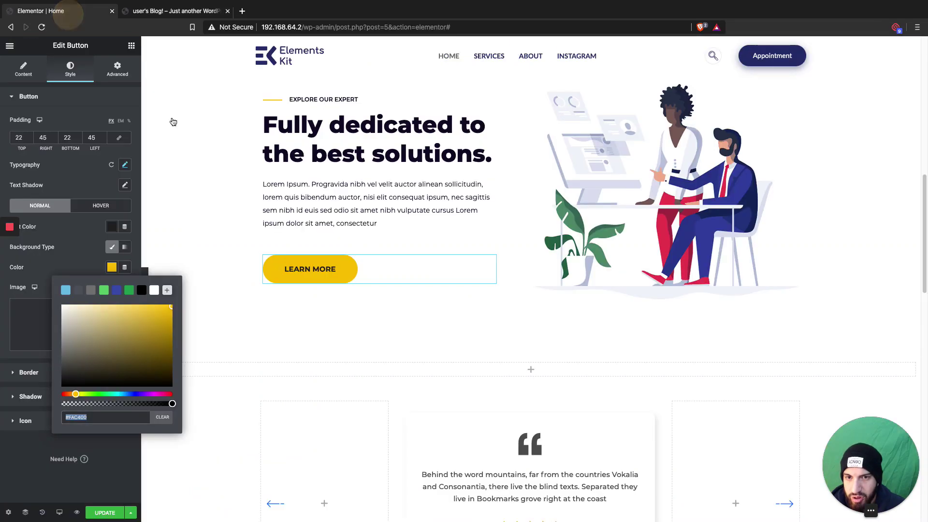
{"action": "left_click", "coordinate": [115, 476]}
{"action": "scroll", "coordinate": [459, 323], "scroll_direction": "up", "scroll_amount": 10}
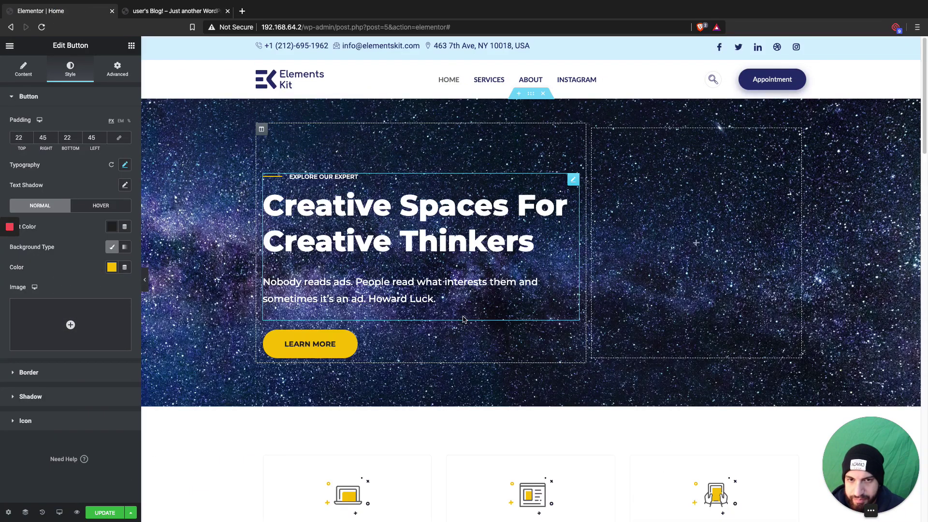
{"action": "scroll", "coordinate": [508, 218], "scroll_direction": "down", "scroll_amount": 5}
{"action": "left_click", "coordinate": [518, 153]}
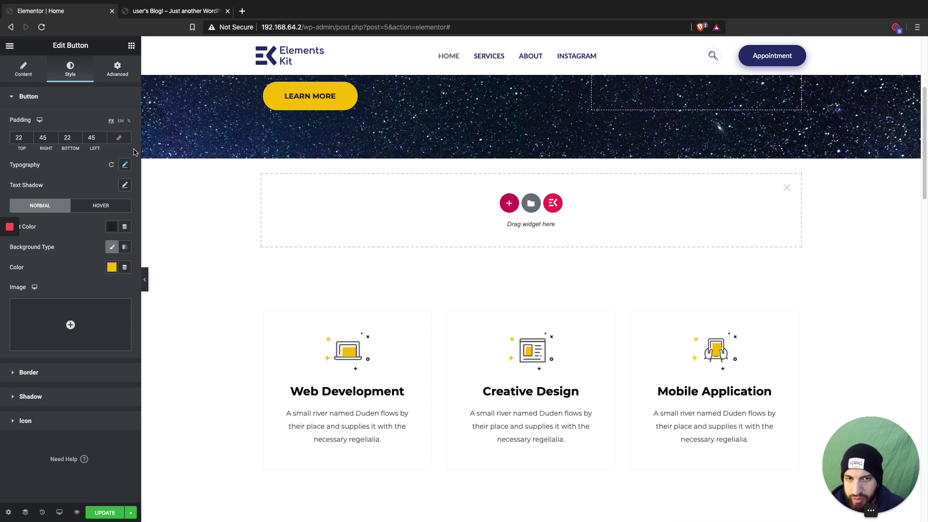
{"action": "left_click", "coordinate": [508, 203]}
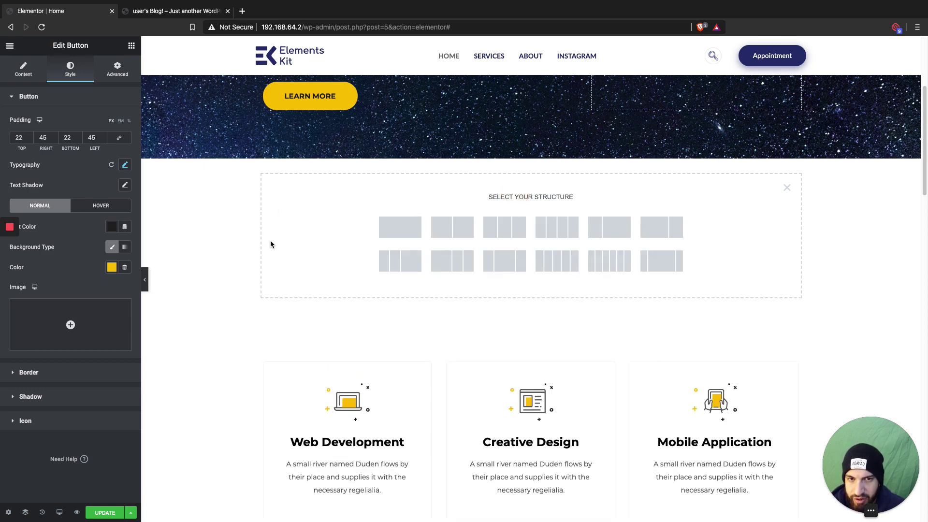
{"action": "left_click", "coordinate": [398, 227]}
{"action": "left_click", "coordinate": [130, 46]}
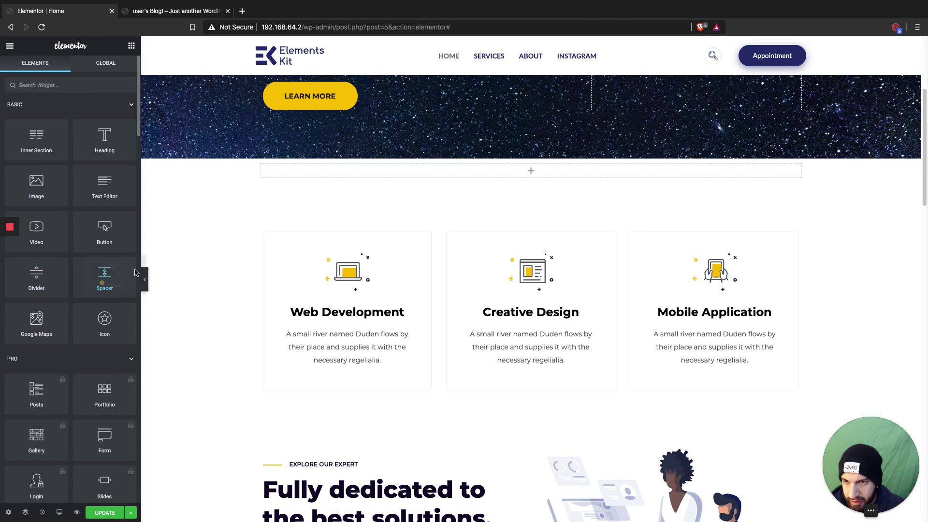
{"action": "left_click_drag", "start_coordinate": [83, 285], "coordinate": [450, 172]}
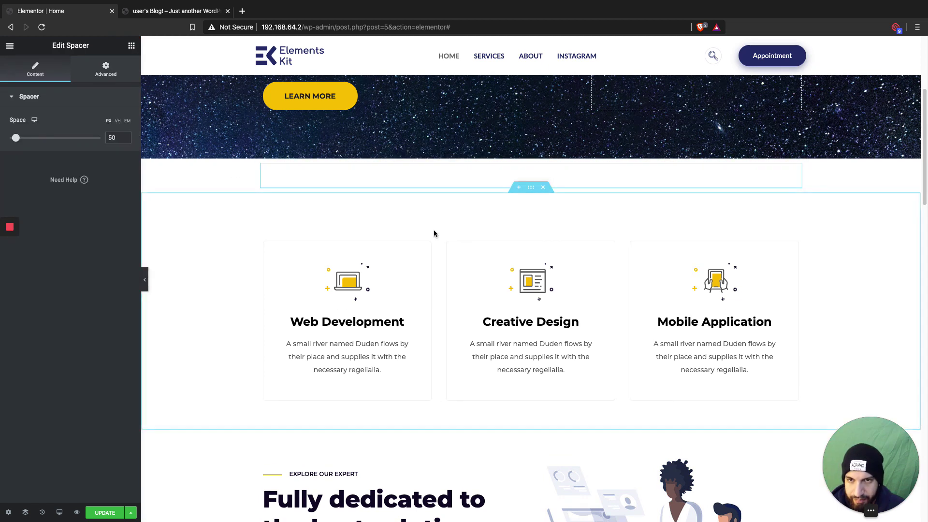
Shrink the new spacer's height from 50 to 10 px
{"action": "left_click", "coordinate": [531, 153]}
{"action": "left_click", "coordinate": [488, 180]}
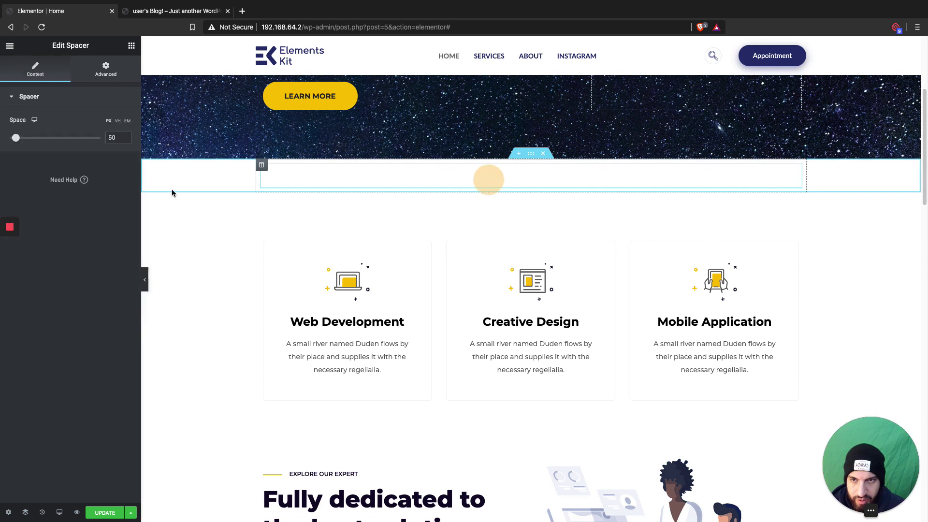
{"action": "right_click", "coordinate": [622, 180]}
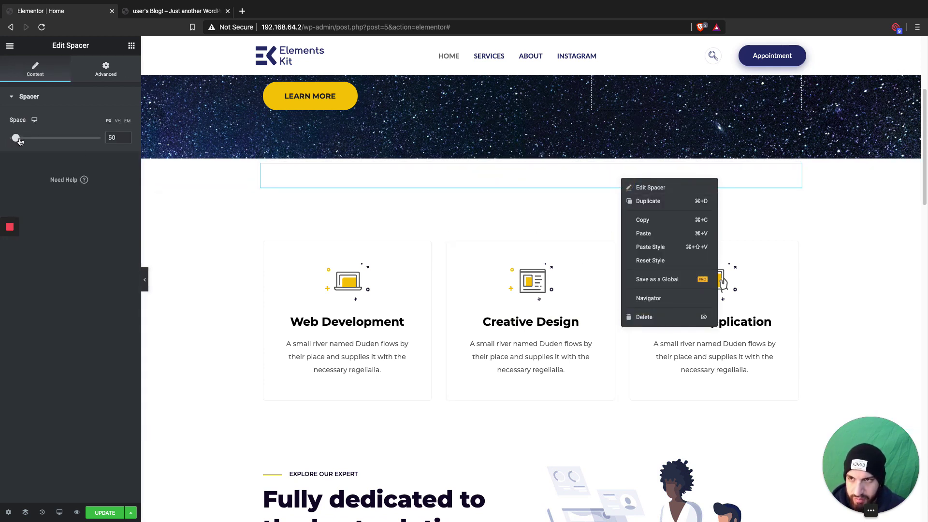
{"action": "left_click_drag", "start_coordinate": [15, 139], "coordinate": [6, 139]}
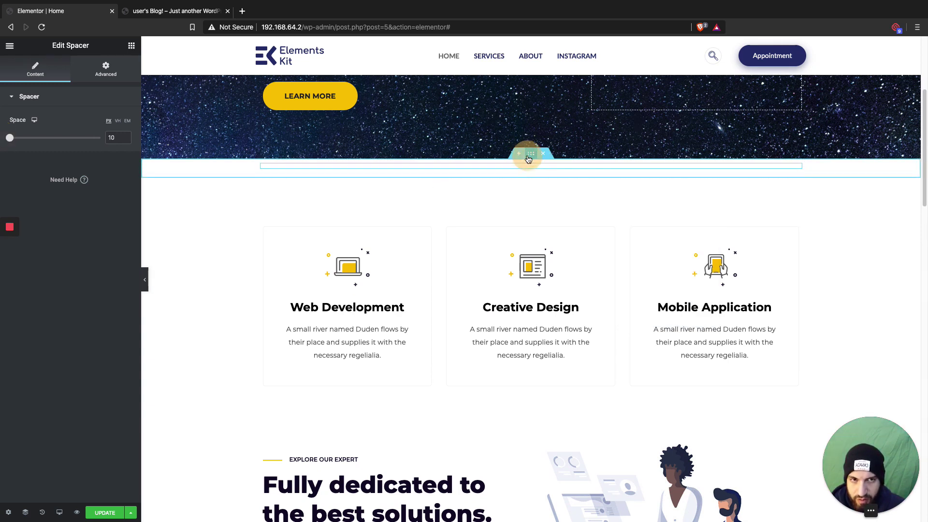
{"action": "left_click", "coordinate": [529, 158]}
{"action": "left_click", "coordinate": [117, 70]}
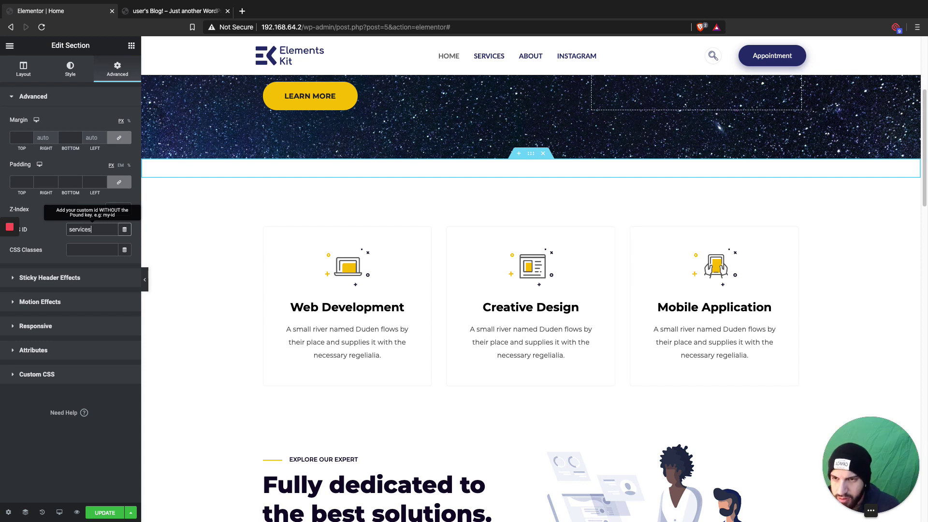
Clear the 'services' CSS ID from the service cards section and update the page
{"action": "left_click", "coordinate": [531, 173]}
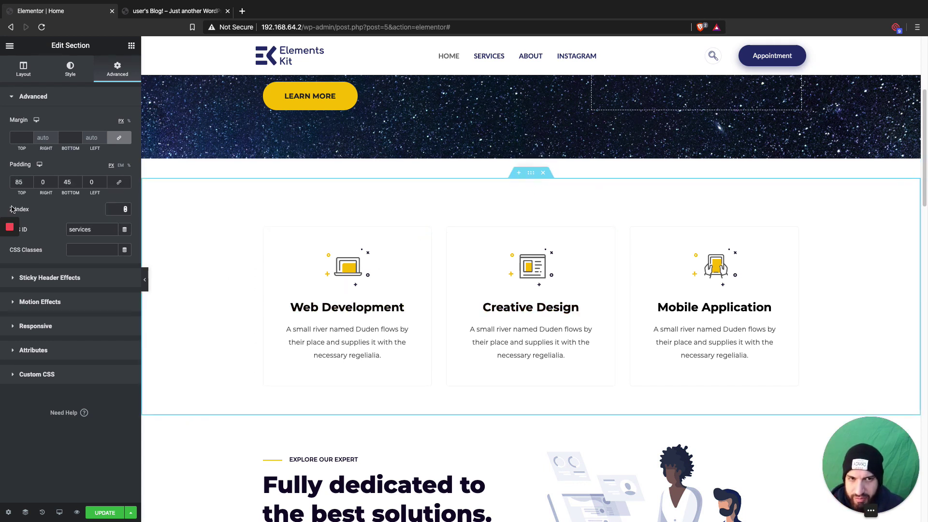
{"action": "double_click", "coordinate": [82, 229]}
{"action": "key", "text": "BackSpace"}
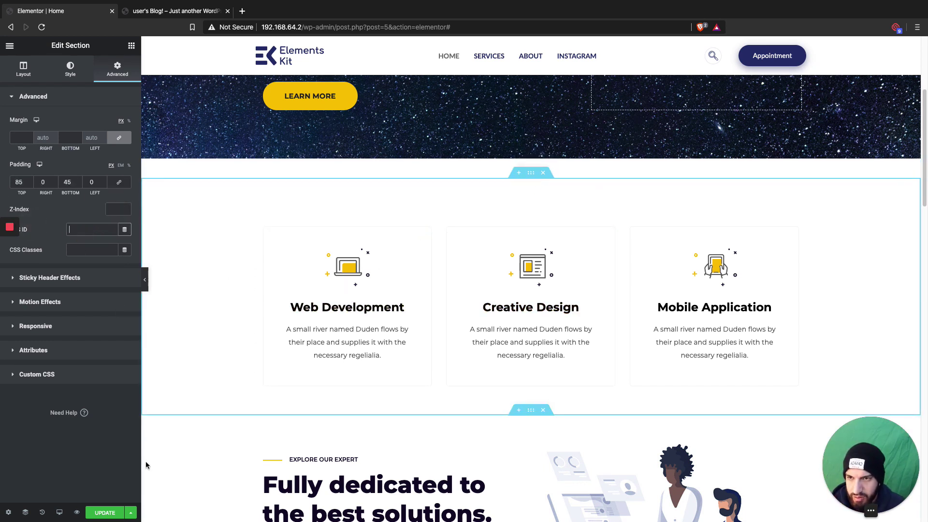
{"action": "left_click", "coordinate": [114, 516]}
{"action": "left_click", "coordinate": [151, 13]}
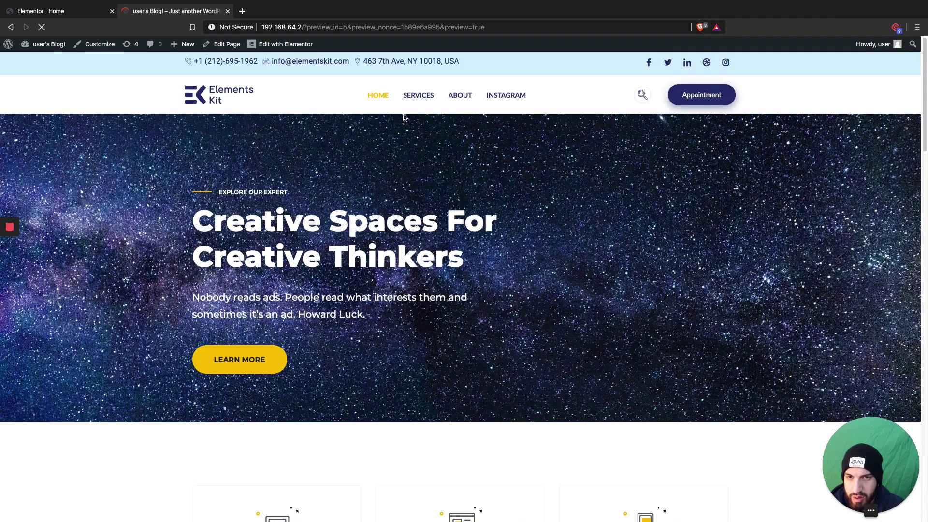
Scroll the preview around the service cards to check the space above them
{"action": "scroll", "coordinate": [435, 126], "scroll_direction": "up", "scroll_amount": 5}
{"action": "scroll", "coordinate": [467, 142], "scroll_direction": "down", "scroll_amount": 5}
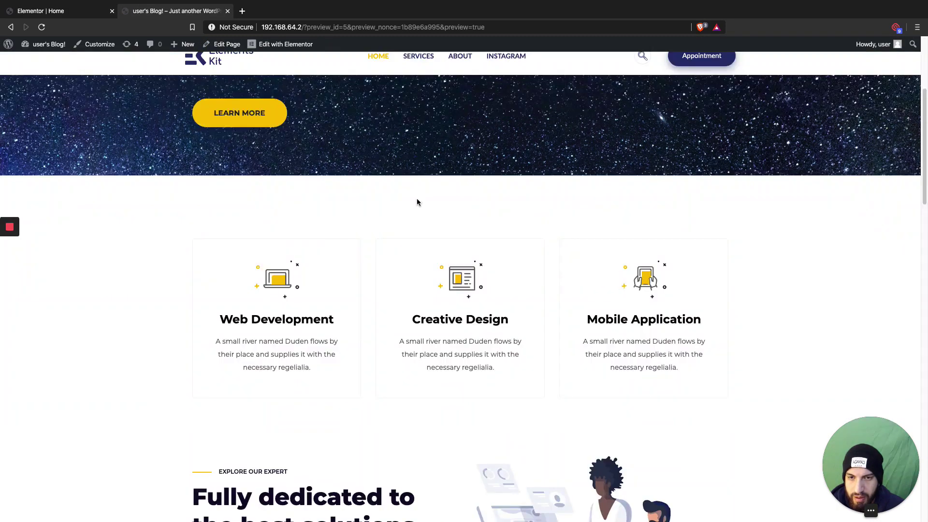
{"action": "scroll", "coordinate": [420, 135], "scroll_direction": "up", "scroll_amount": 5}
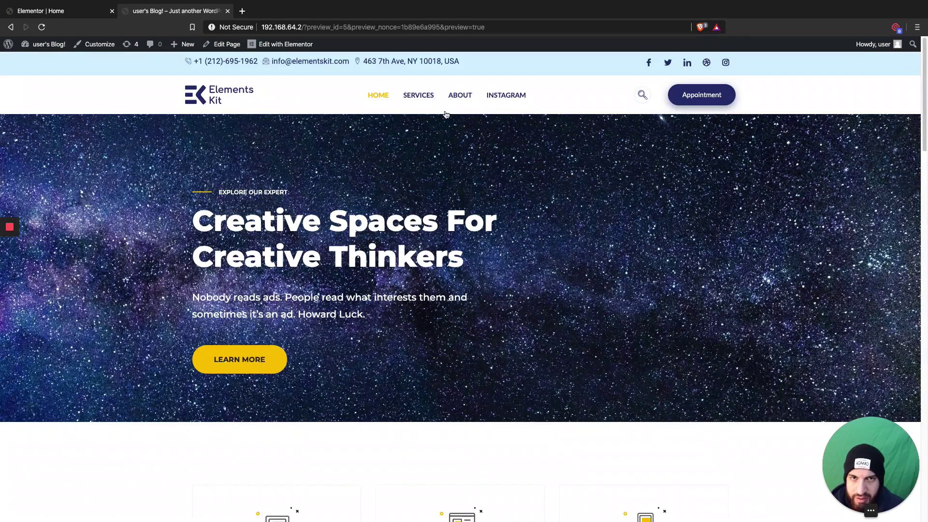
{"action": "scroll", "coordinate": [421, 97], "scroll_direction": "down", "scroll_amount": 8}
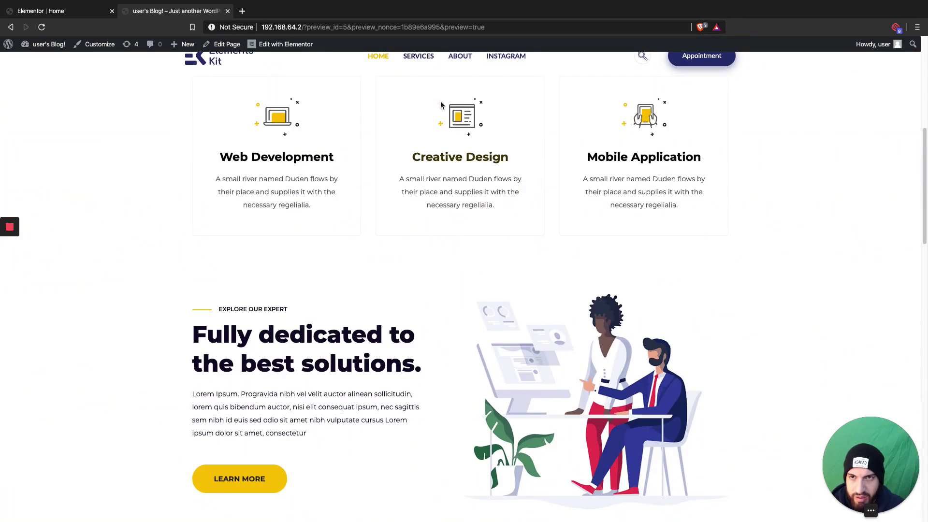
{"action": "scroll", "coordinate": [441, 101], "scroll_direction": "up", "scroll_amount": 2}
{"action": "scroll", "coordinate": [444, 102], "scroll_direction": "down", "scroll_amount": 1}
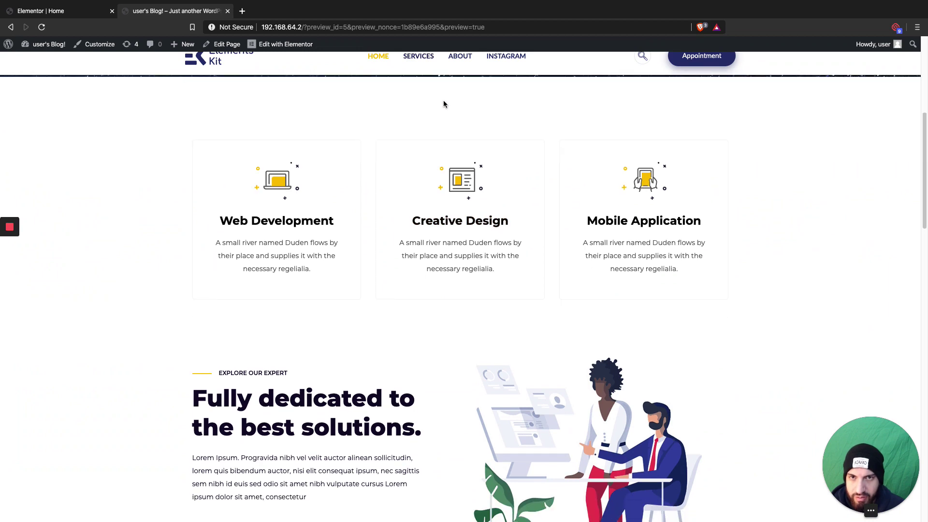
{"action": "scroll", "coordinate": [445, 100], "scroll_direction": "up", "scroll_amount": 2}
Give the hero's Learn More button the CSS ID 'services' and update the page
{"action": "left_click", "coordinate": [96, 12]}
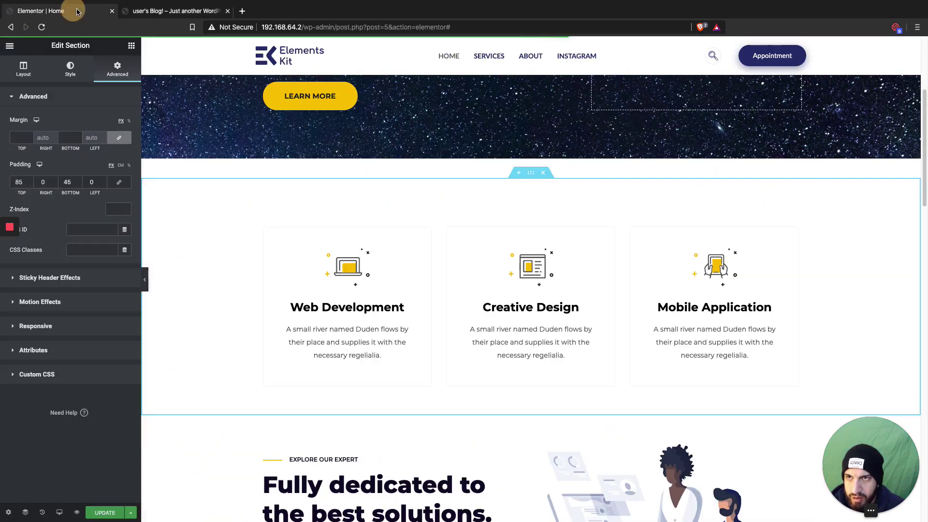
{"action": "scroll", "coordinate": [420, 198], "scroll_direction": "up", "scroll_amount": 3}
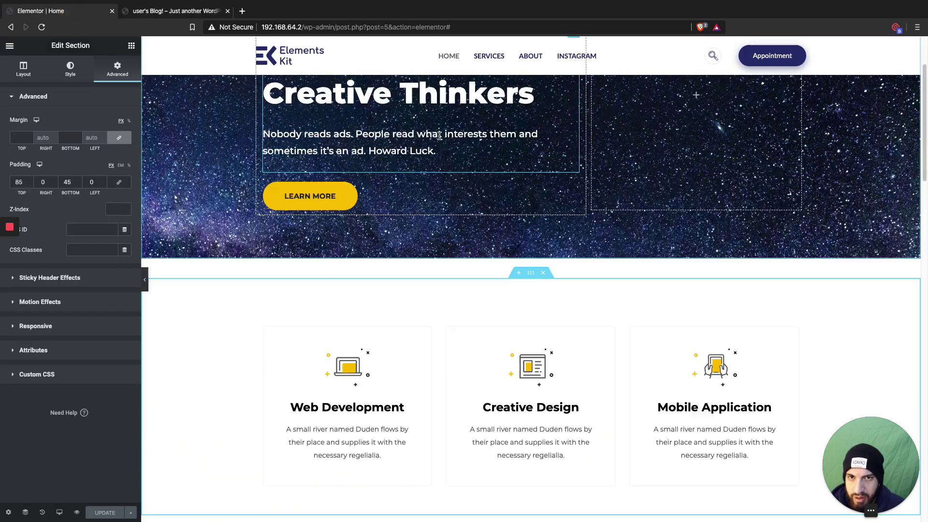
{"action": "left_click", "coordinate": [454, 198]}
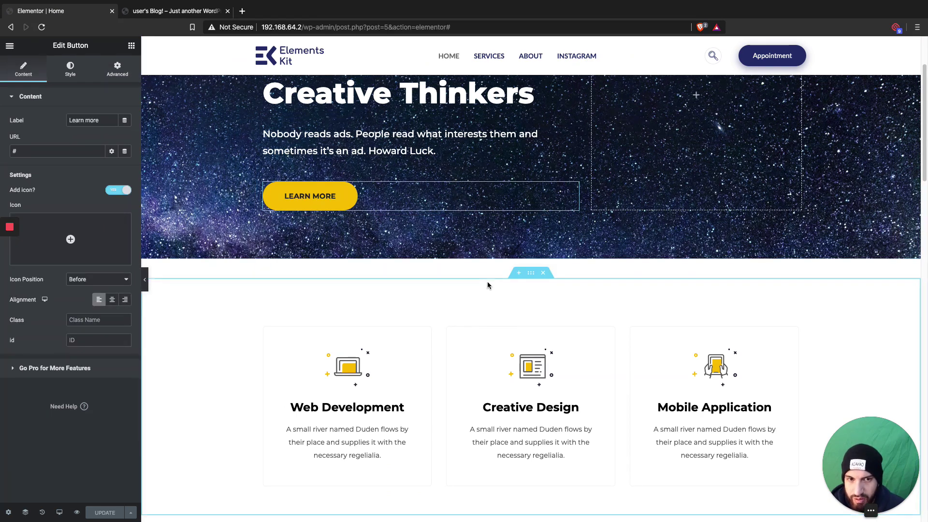
{"action": "left_click", "coordinate": [527, 255]}
{"action": "left_click", "coordinate": [30, 222]}
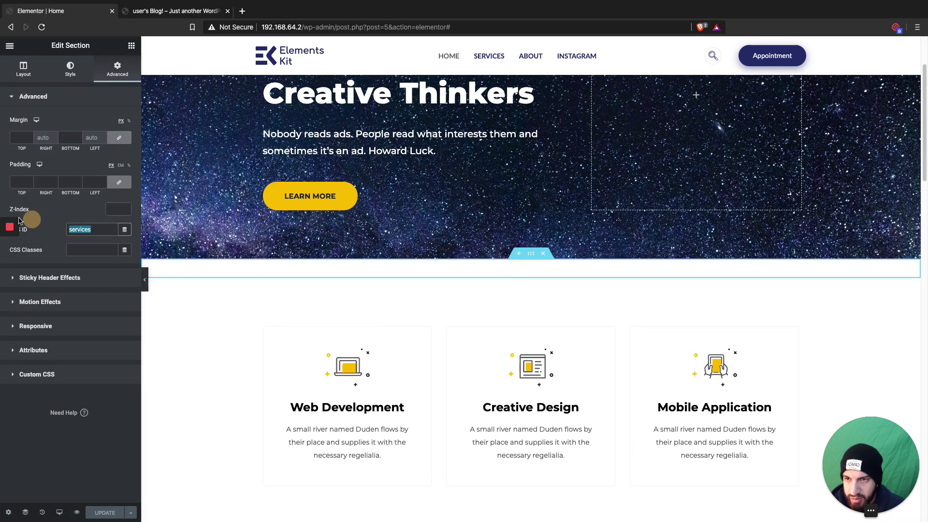
{"action": "left_click", "coordinate": [379, 193]}
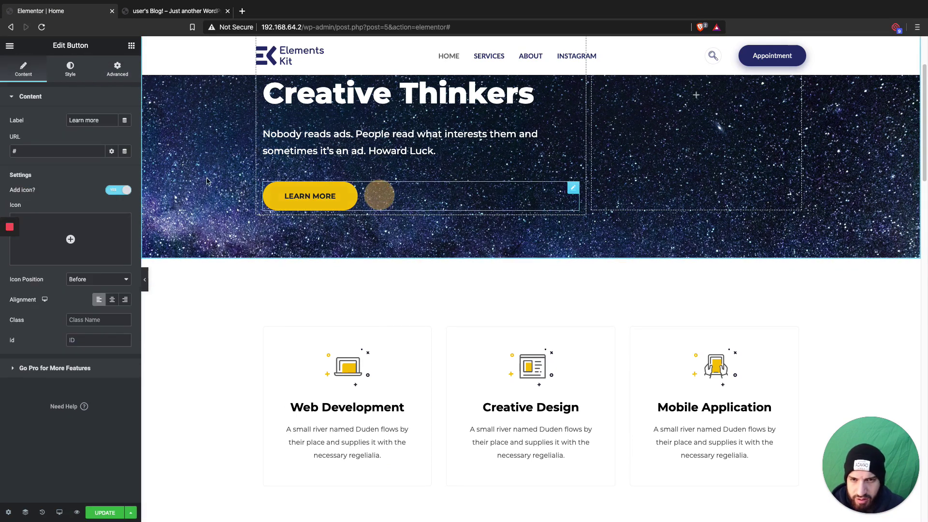
{"action": "left_click", "coordinate": [114, 67]}
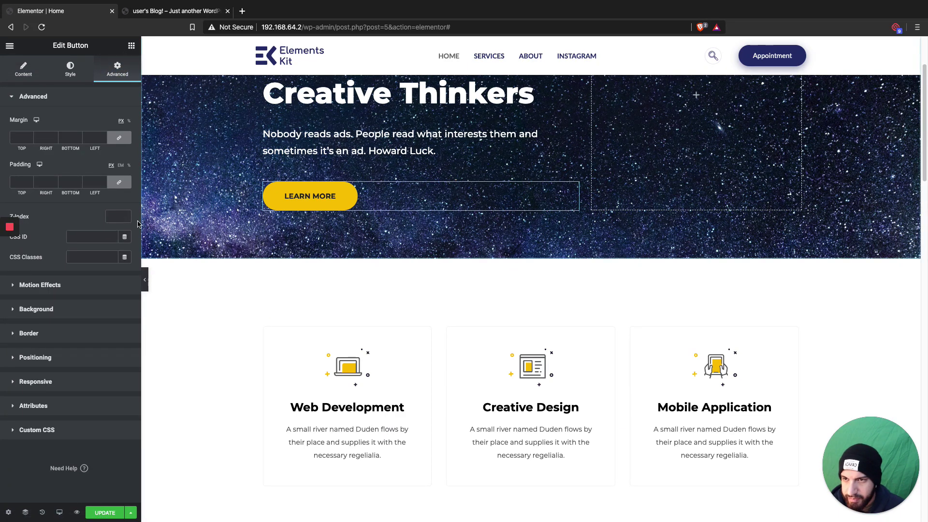
{"action": "left_click", "coordinate": [93, 238]}
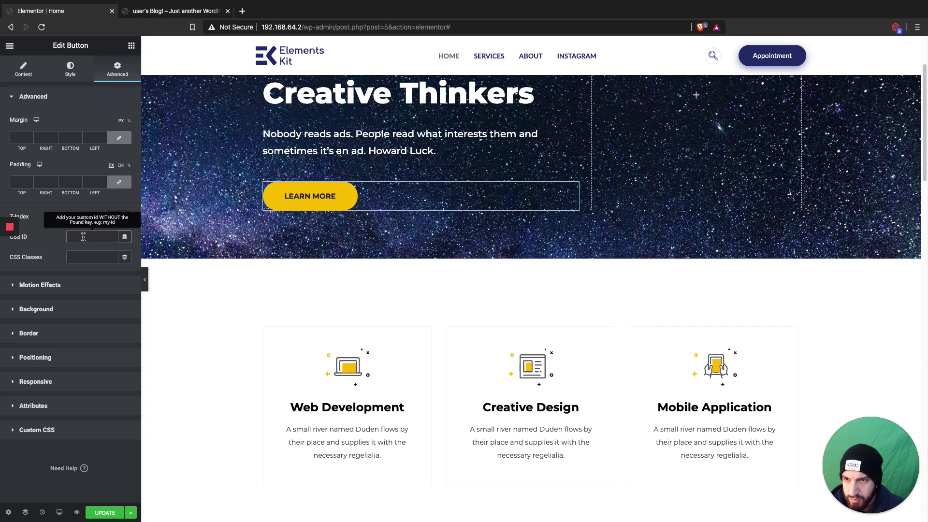
{"action": "type", "text": "services"}
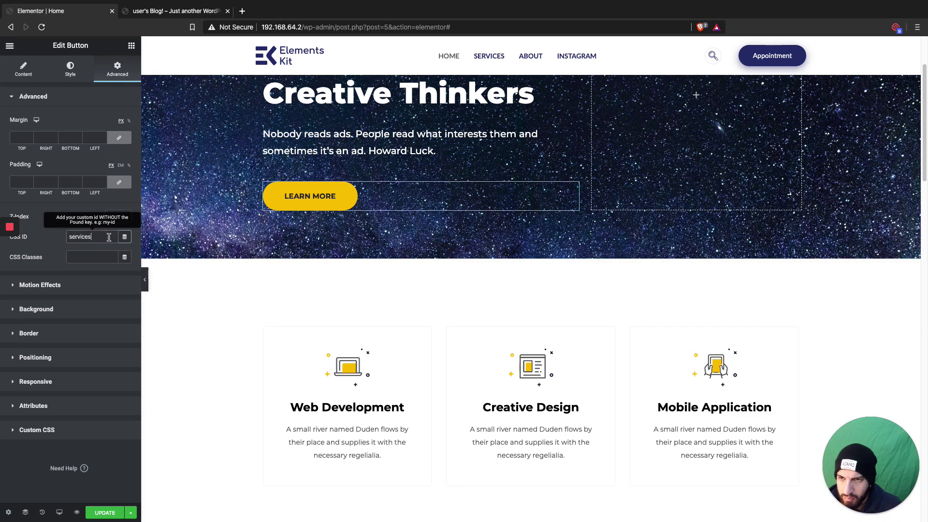
{"action": "left_click", "coordinate": [104, 512]}
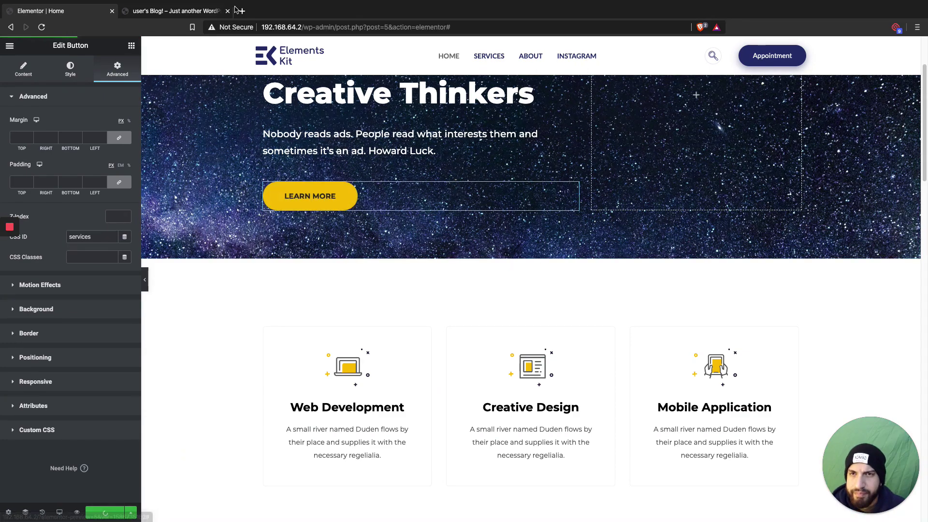
{"action": "left_click", "coordinate": [176, 11]}
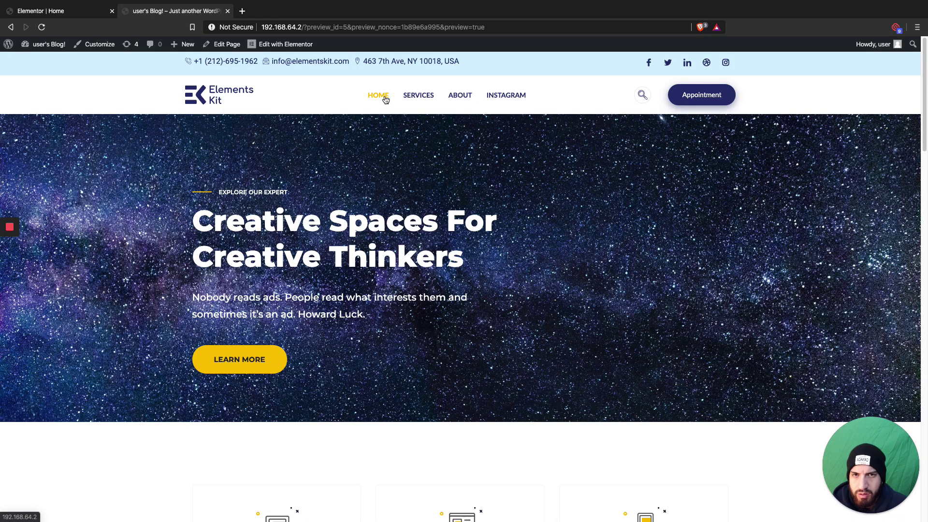
Load the live home page and scroll down to the three service cards
{"action": "left_click", "coordinate": [385, 99]}
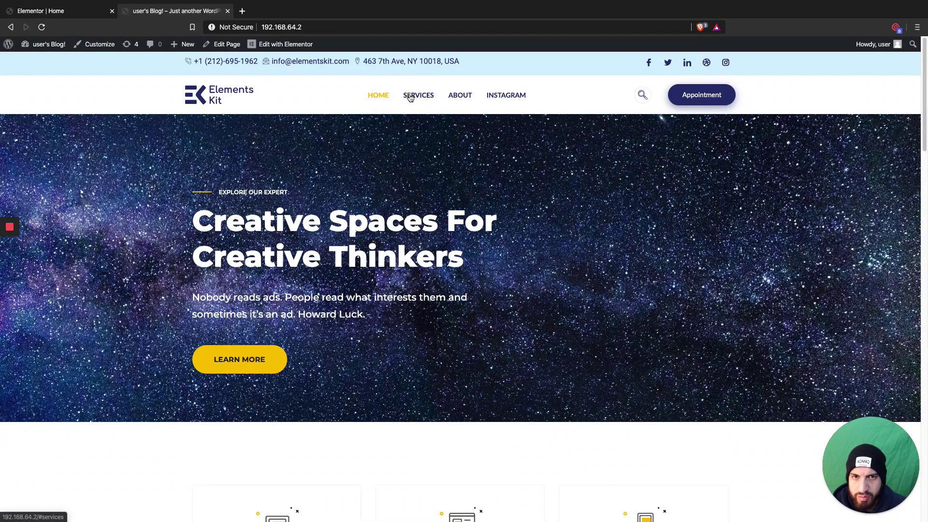
{"action": "scroll", "coordinate": [406, 102], "scroll_direction": "down", "scroll_amount": 7}
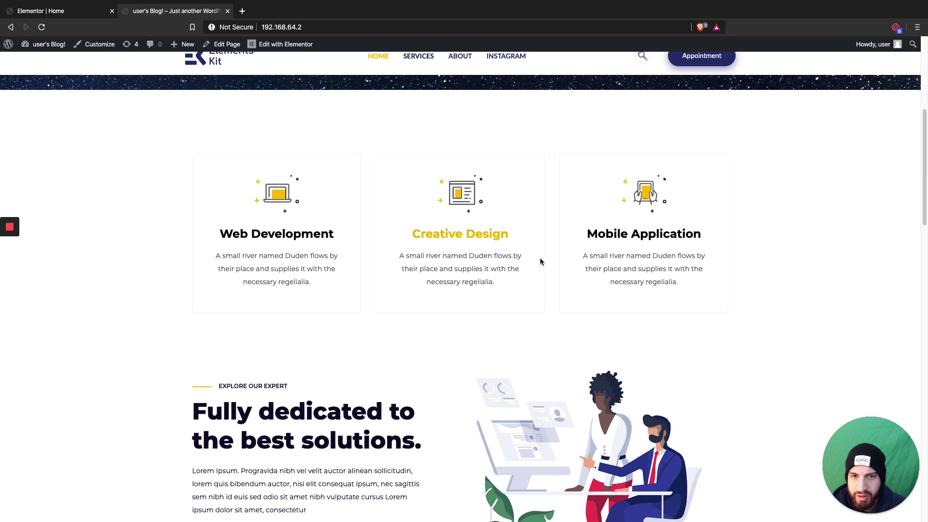
{"action": "scroll", "coordinate": [509, 217], "scroll_direction": "down", "scroll_amount": 1}
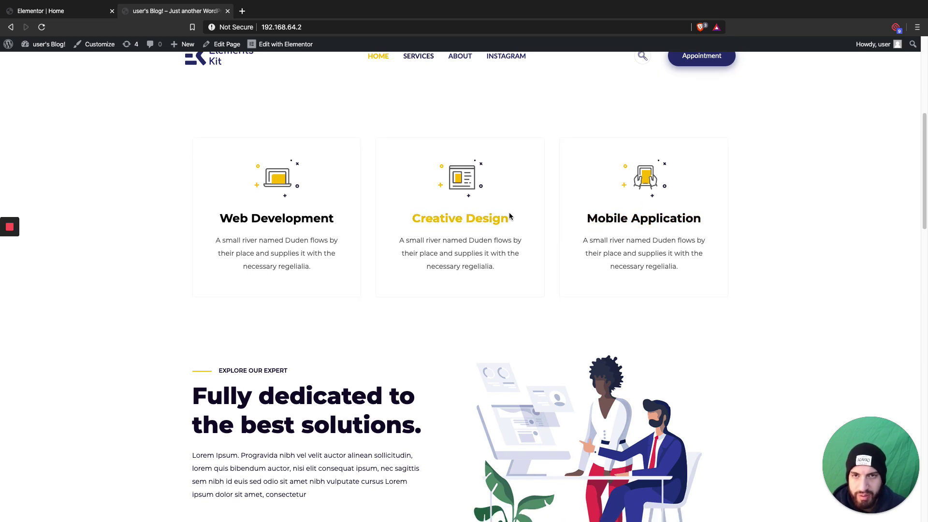